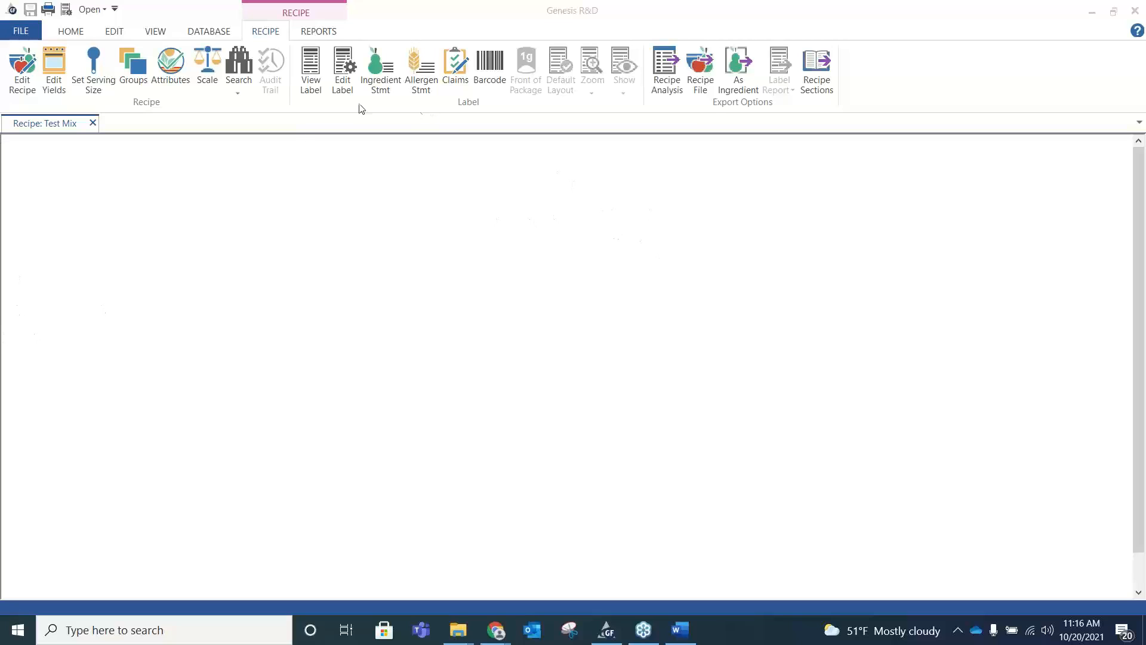
Search the recipe and ingredient database by name only for "whole milk 3.25"
left_click(239, 84)
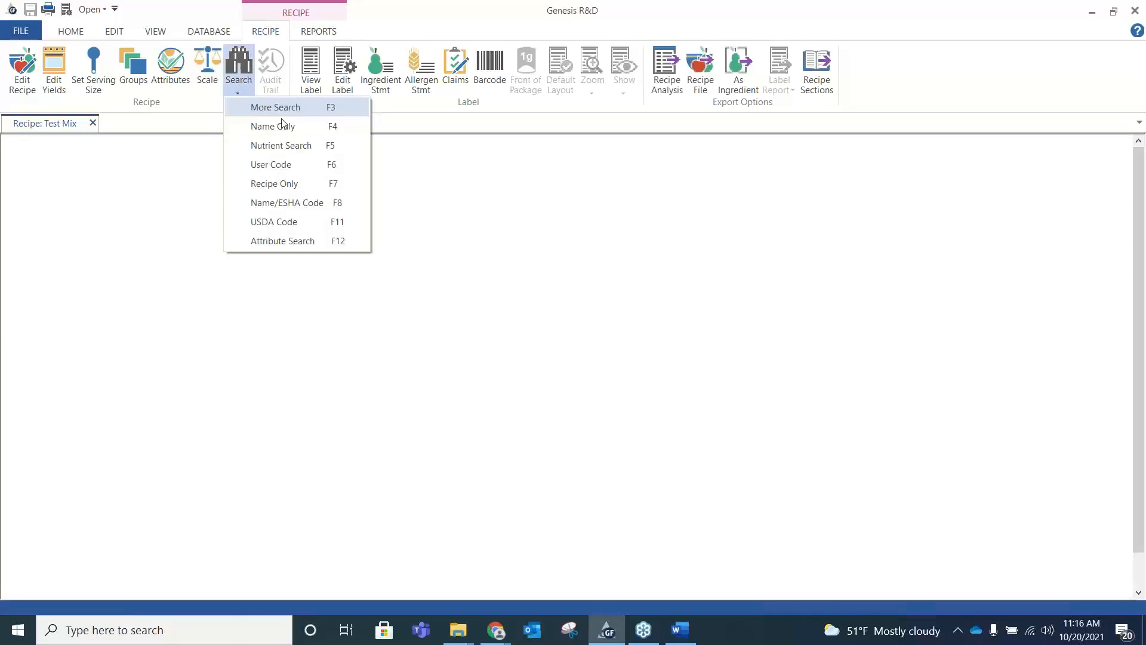
left_click(314, 125)
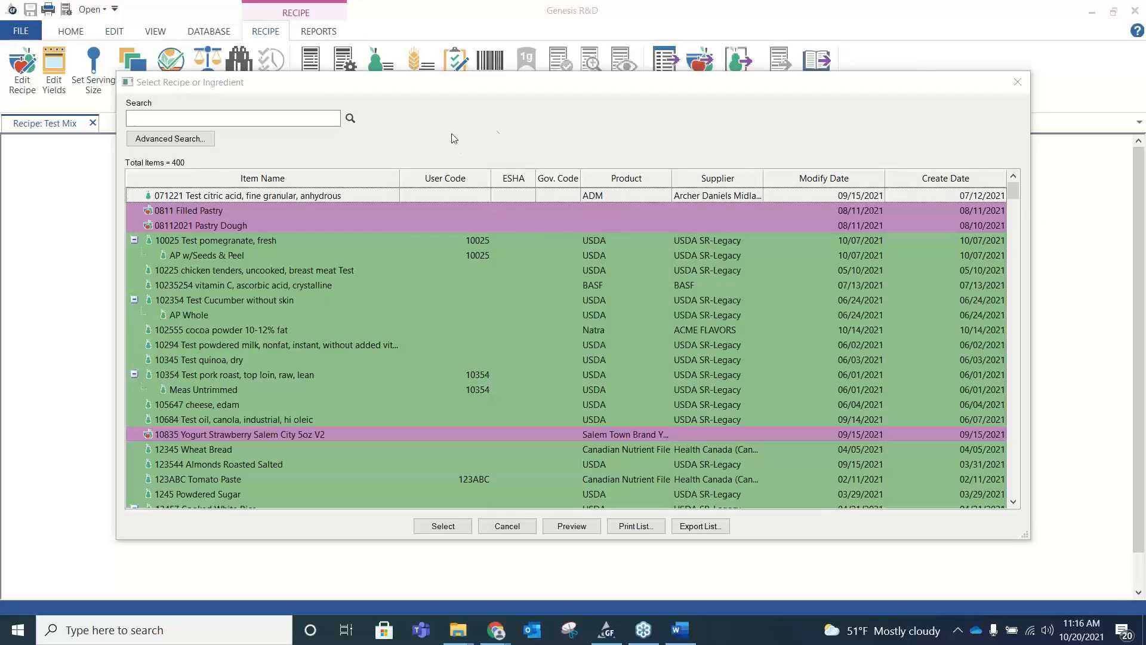
left_click(222, 115)
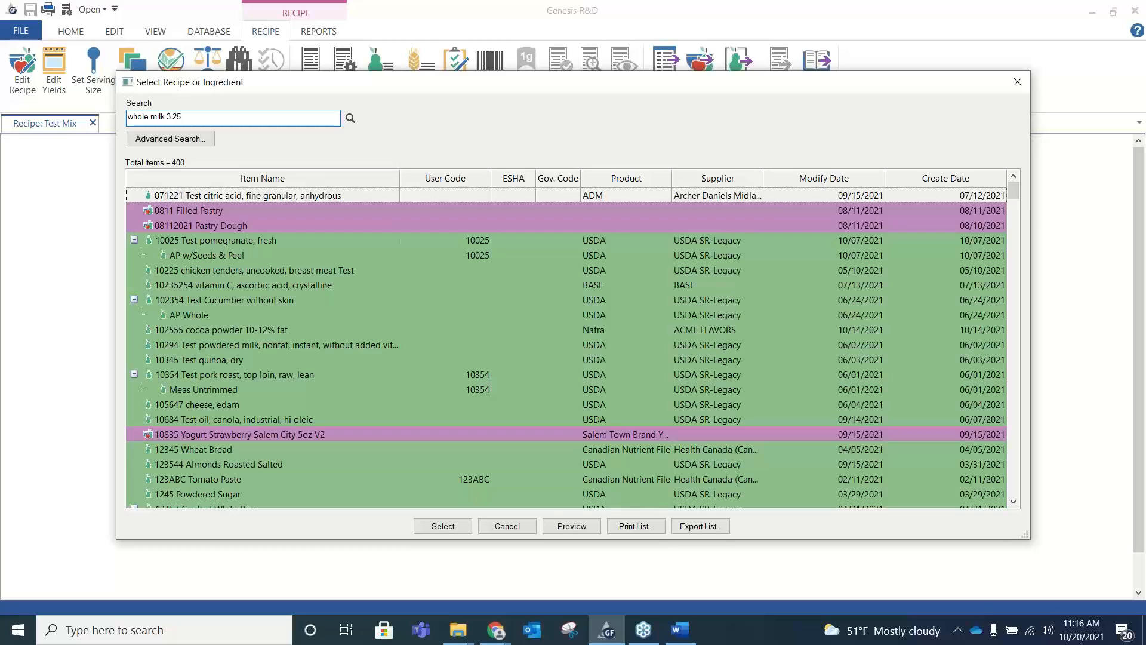
key("Return")
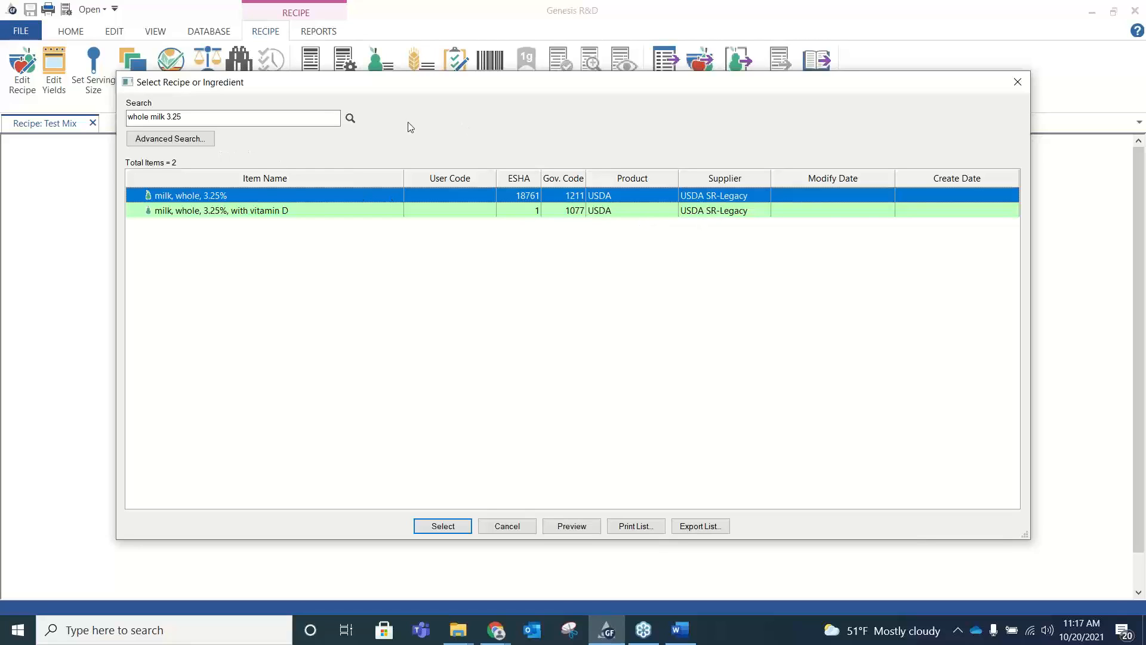
Run an advanced search by government code for 1077
left_click(199, 138)
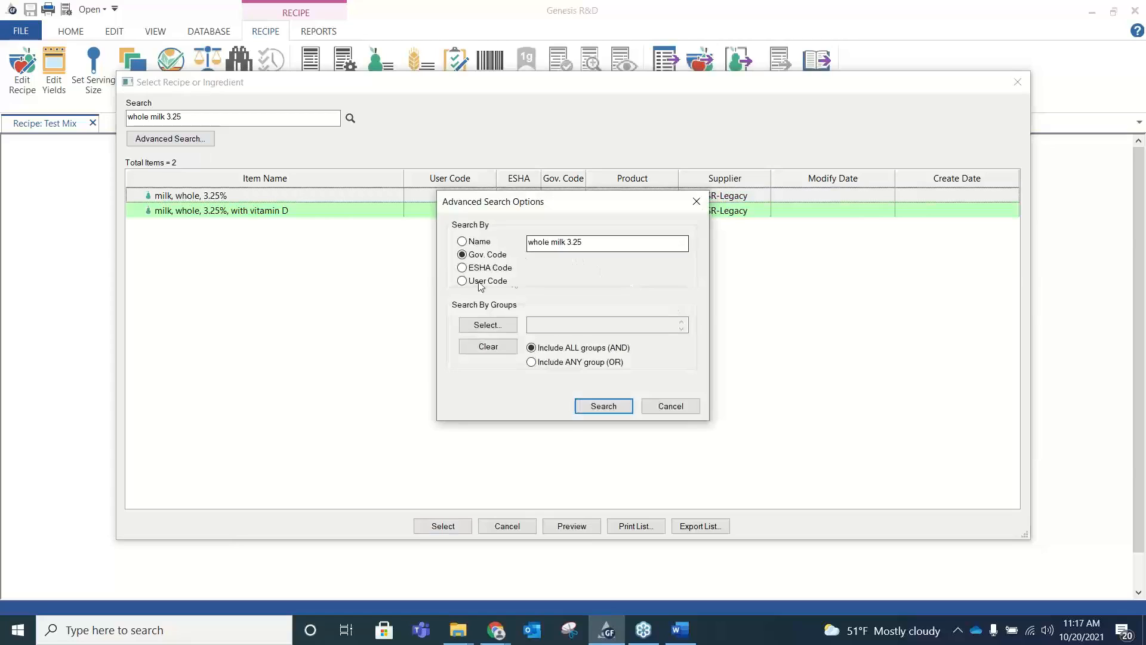
left_click_drag(587, 242, 518, 261)
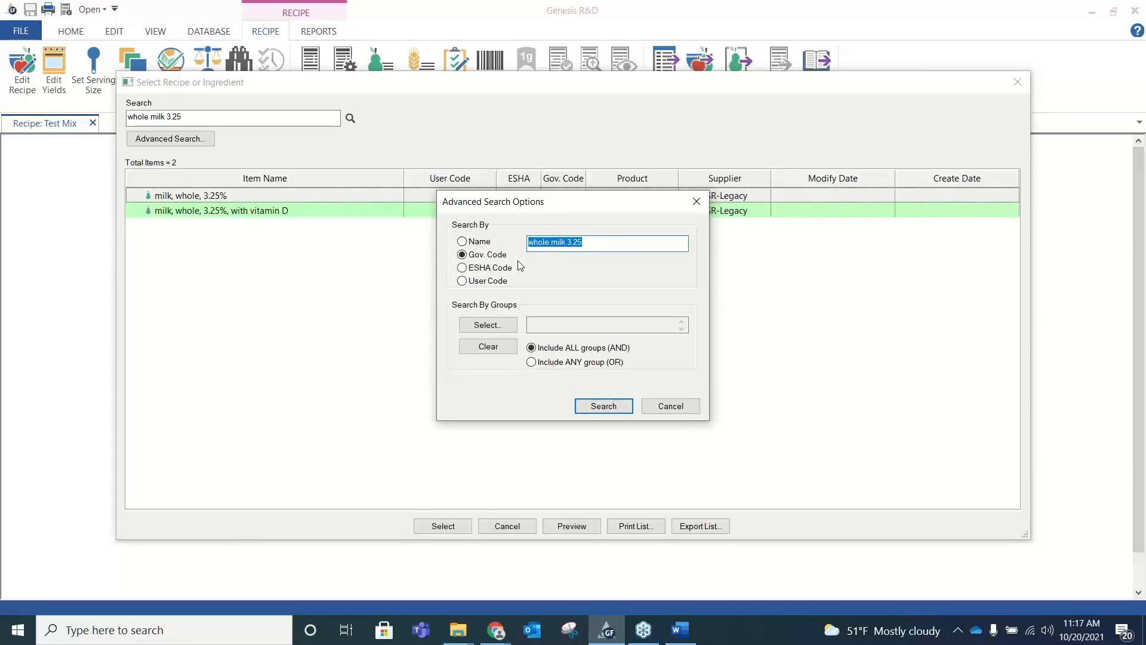
type("1077")
left_click(598, 405)
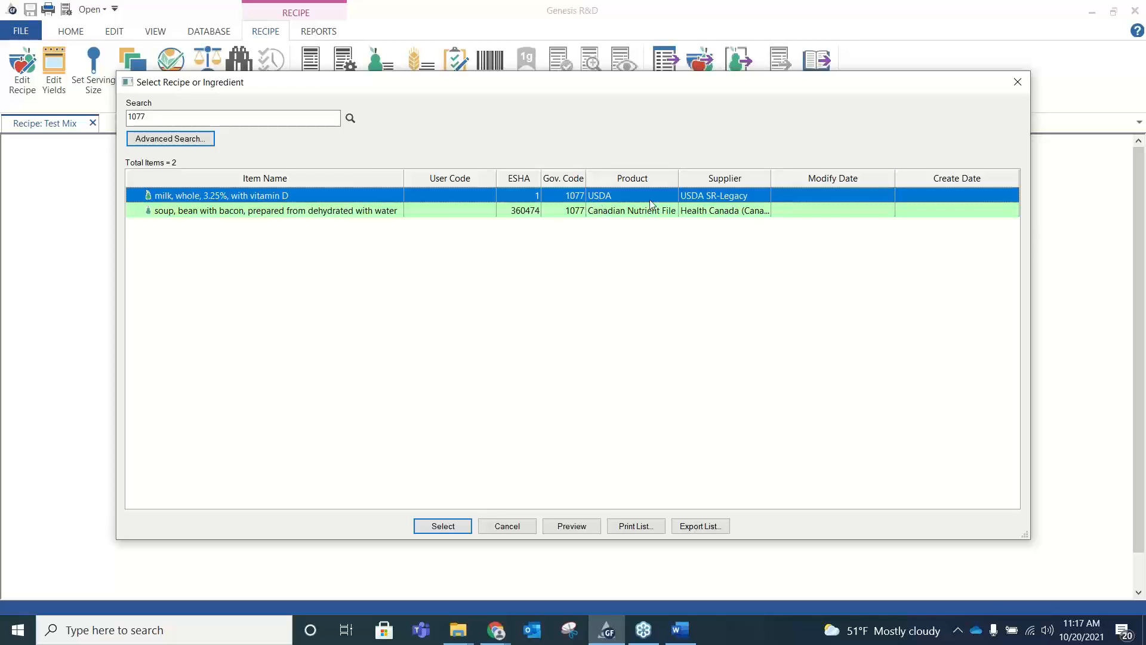
Run an advanced search by ESHA code for 1
left_click(205, 141)
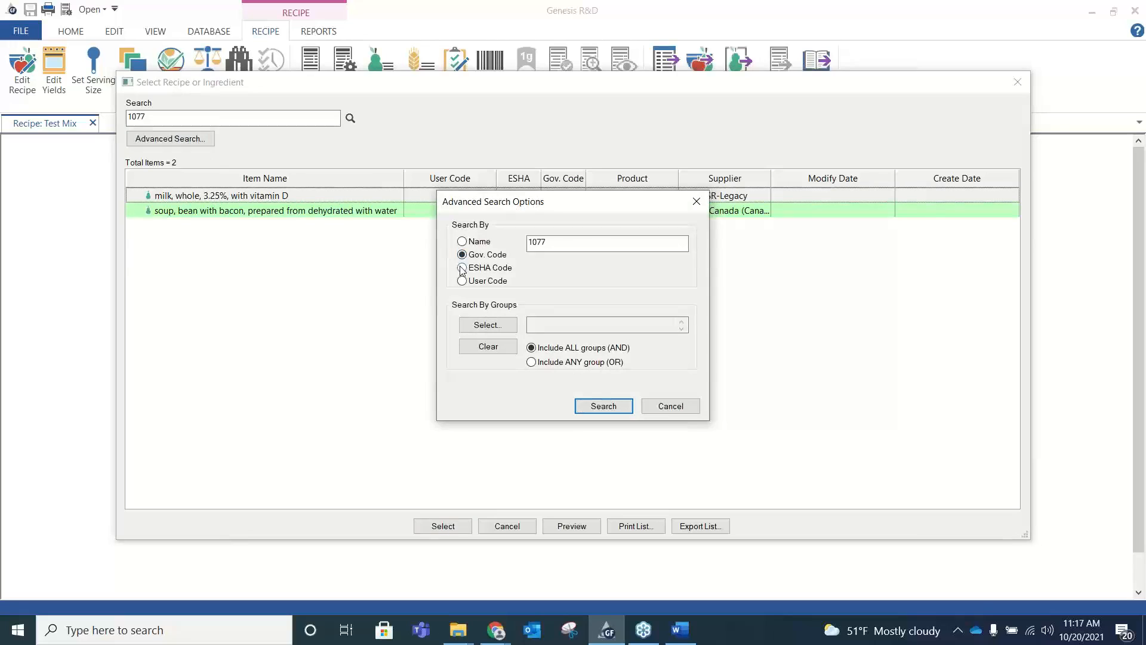
left_click(462, 267)
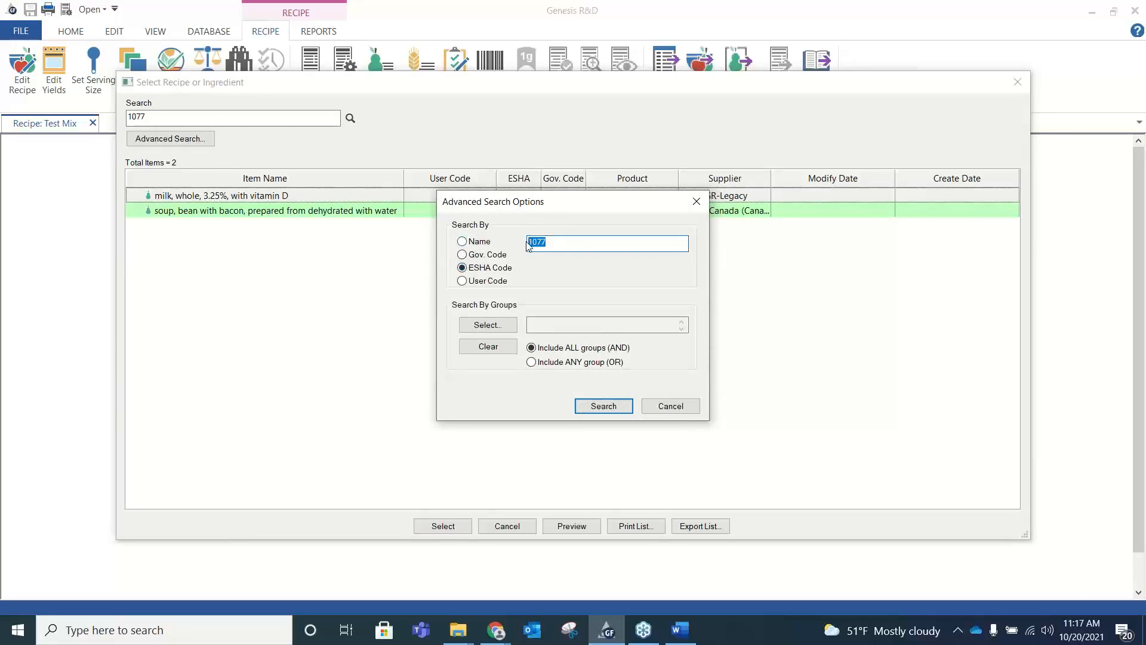
type("1")
left_click(603, 404)
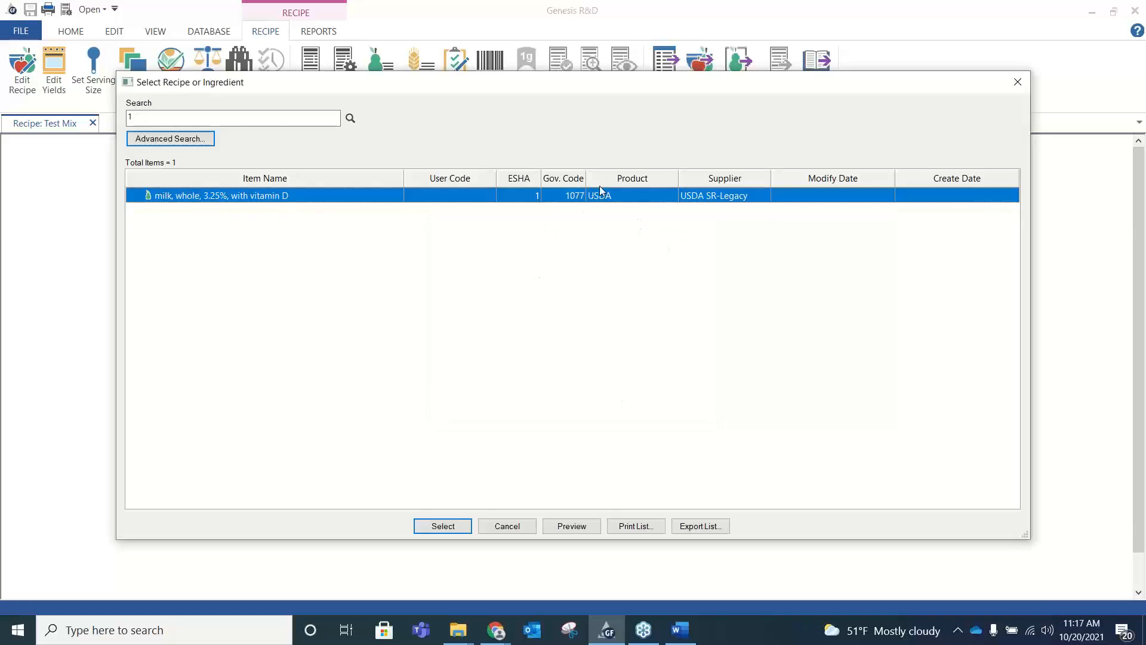
Run an advanced search by name for "Tea" and look through the listed items
left_click(166, 121)
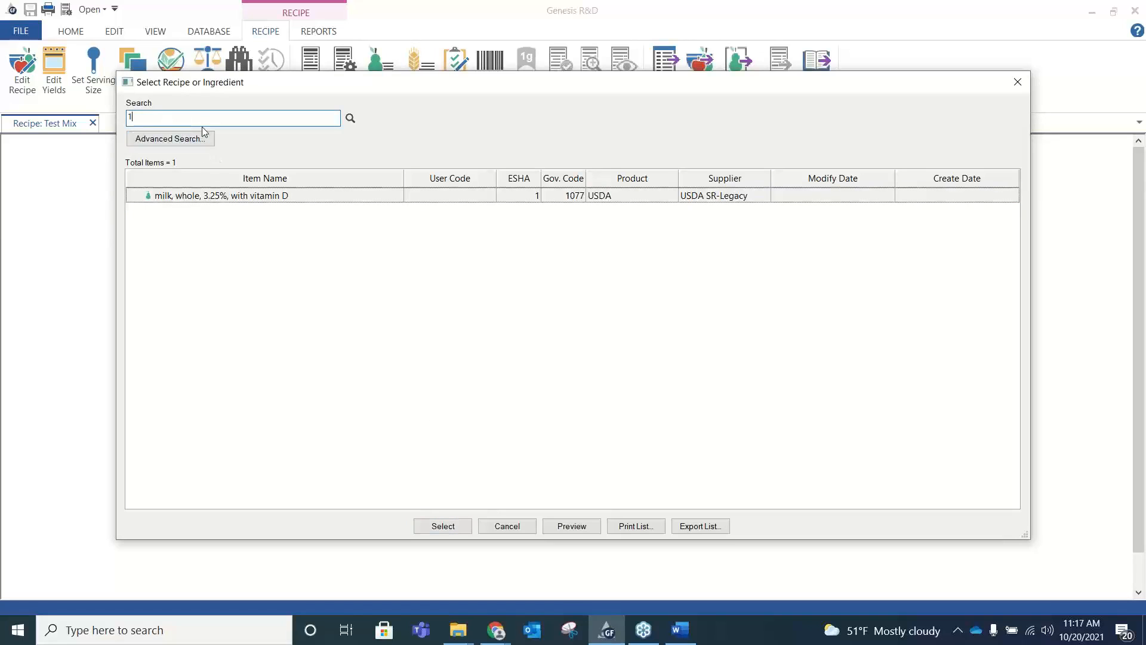
left_click(171, 139)
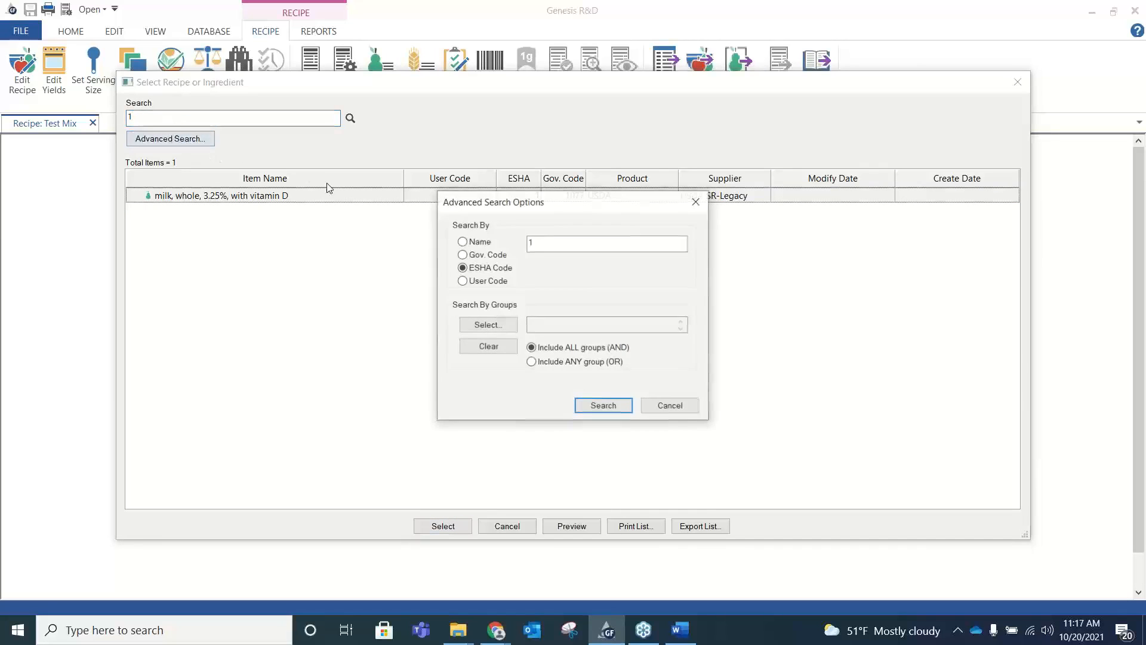
left_click(462, 241)
left_click_drag(545, 242, 519, 243)
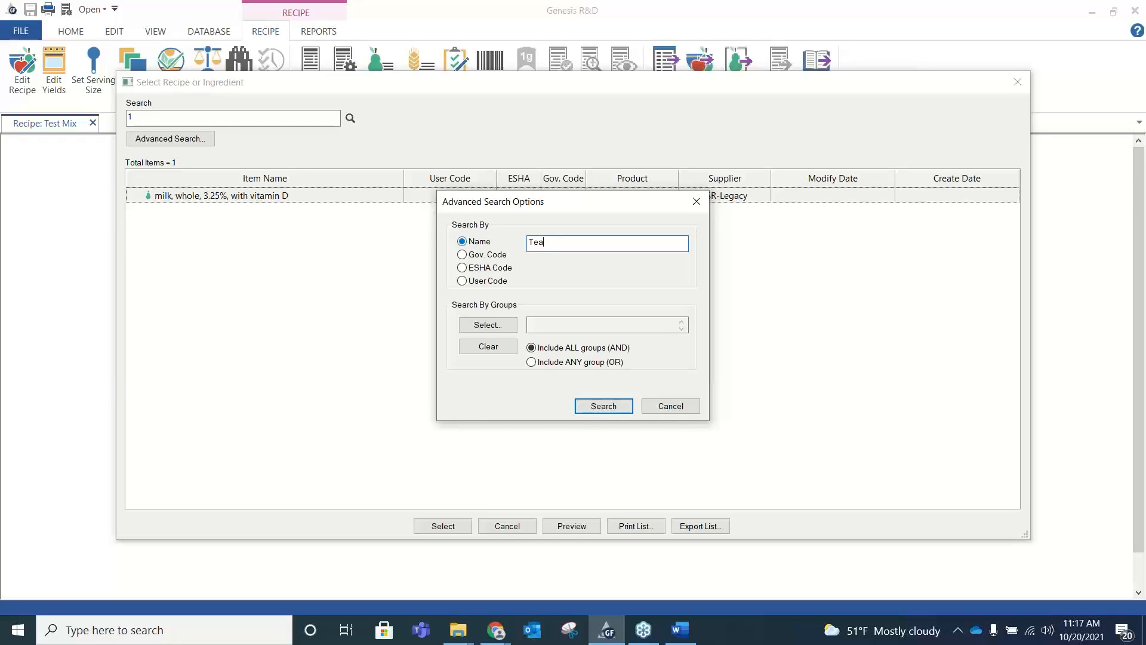
type("Tea")
key("Return")
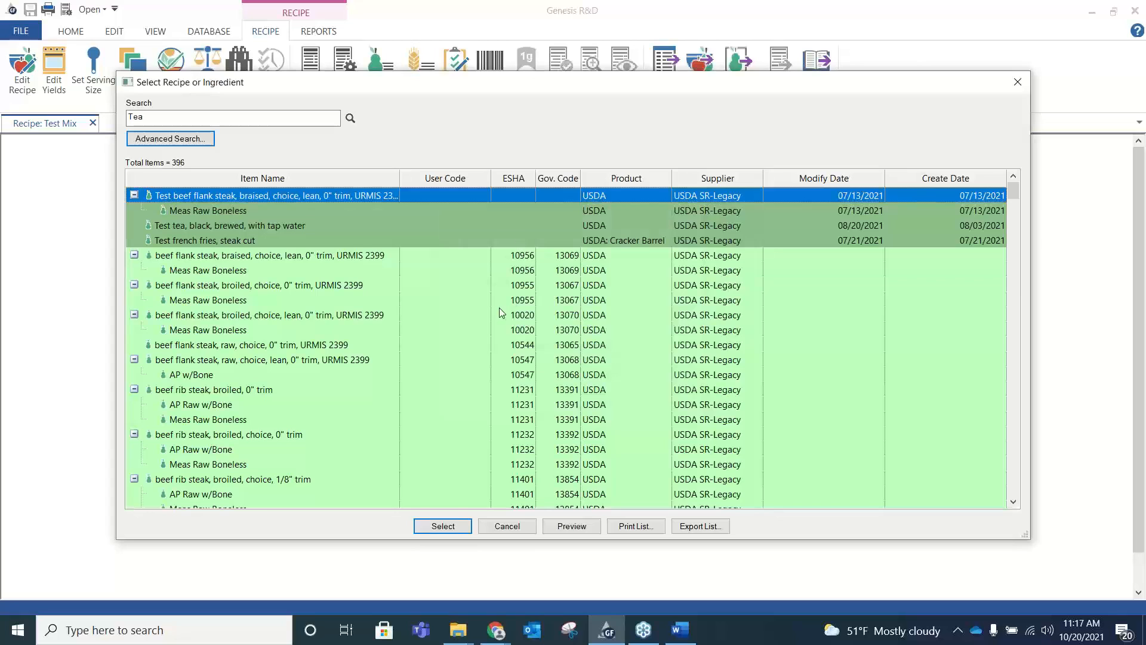
scroll(329, 239, "down", 6)
scroll(346, 280, "up", 4)
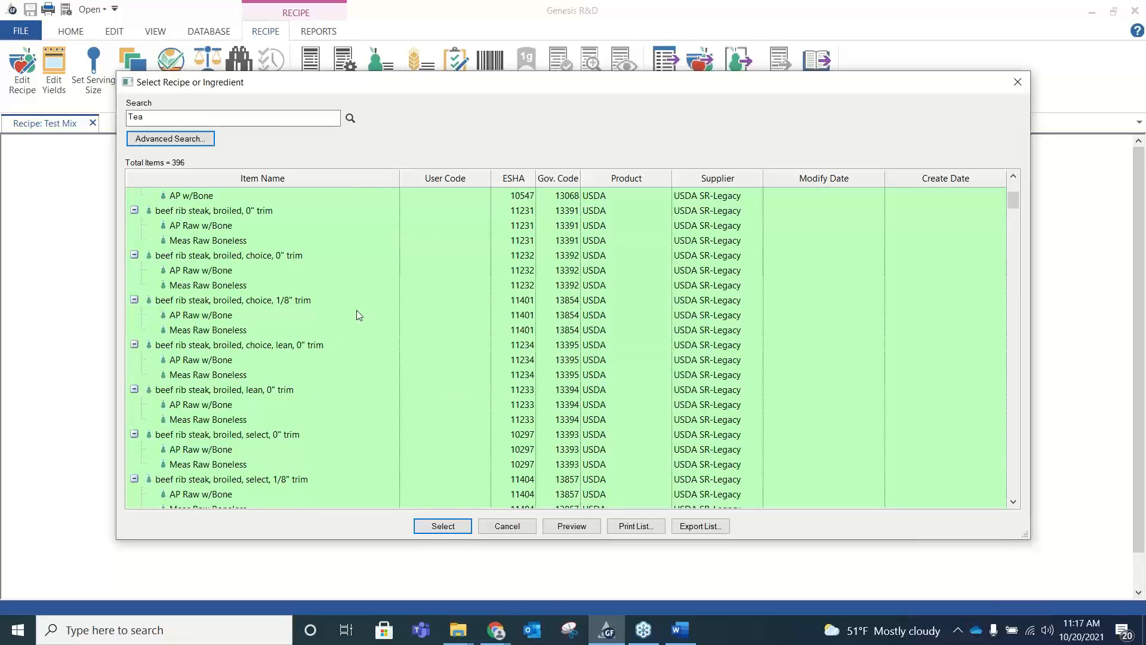
scroll(357, 355, "up", 1)
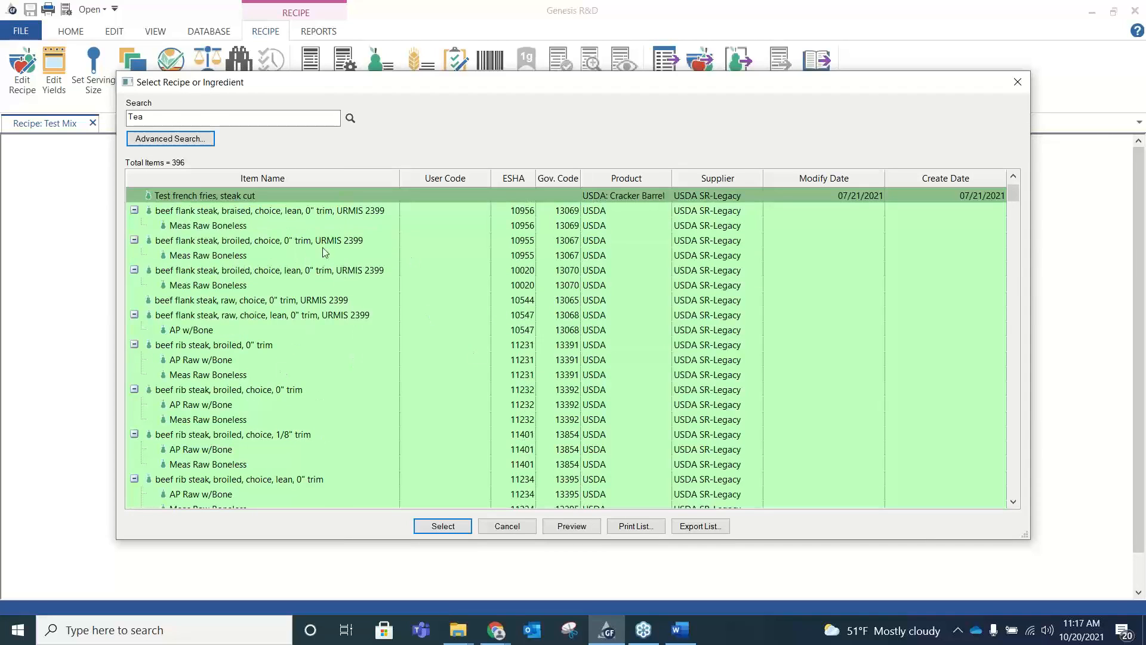
scroll(379, 329, "up", 1)
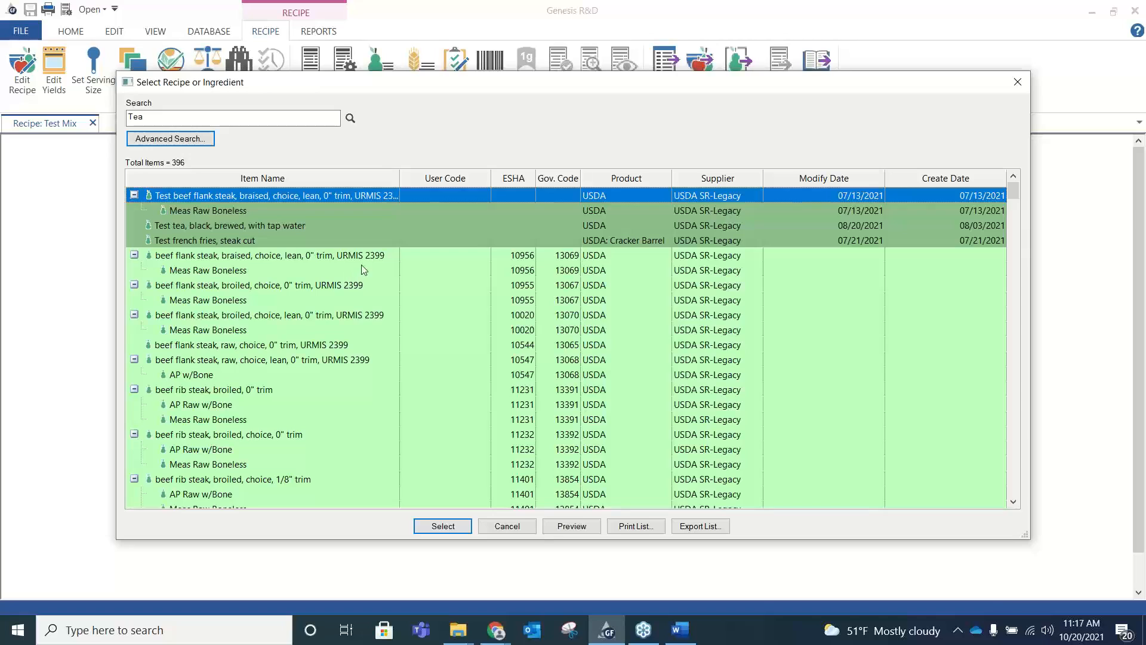
Repeat the advanced name search with a period after the word, "Tea.", and look through the listed items
left_click(165, 114)
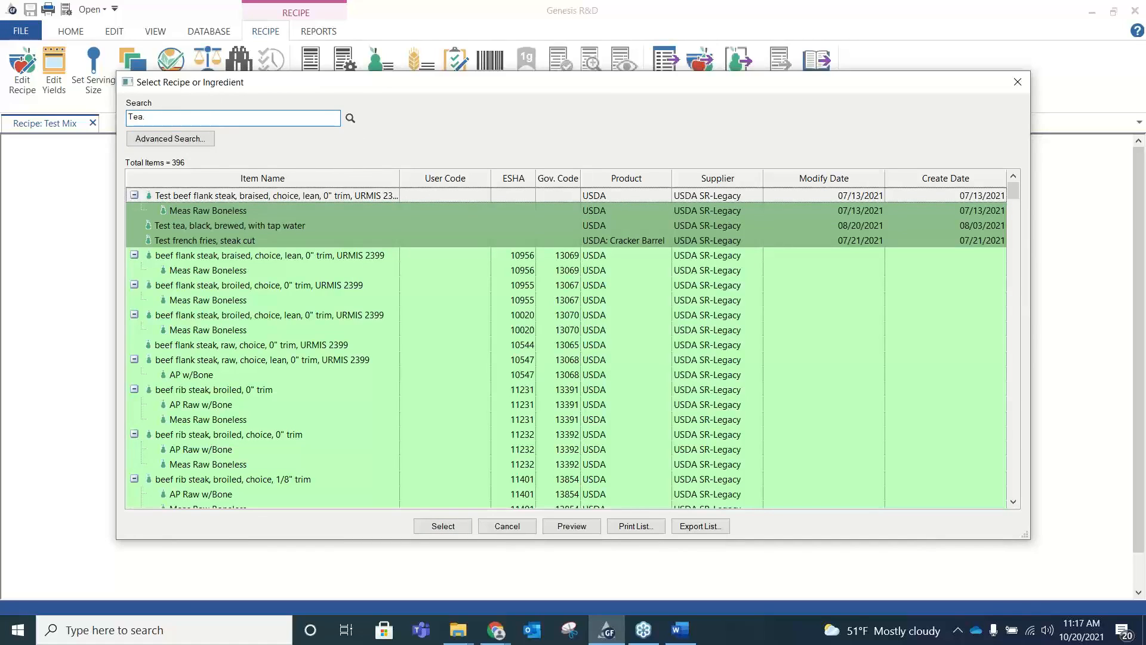
left_click(199, 142)
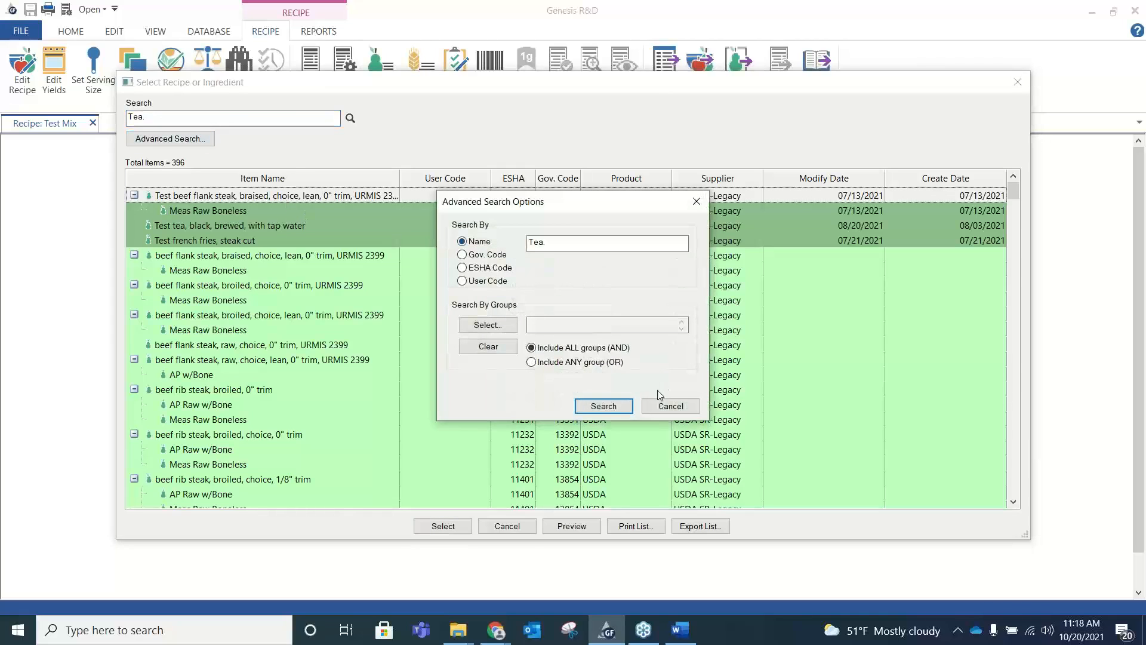
scroll(323, 309, "down", 4)
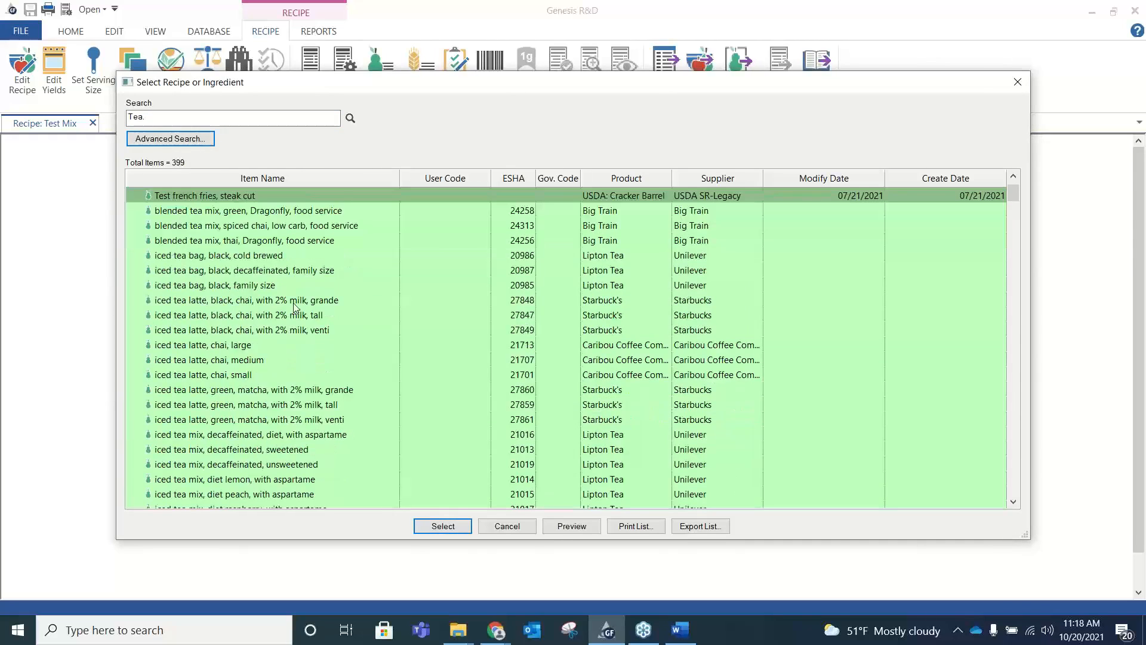
scroll(325, 317, "down", 3)
scroll(334, 324, "up", 6)
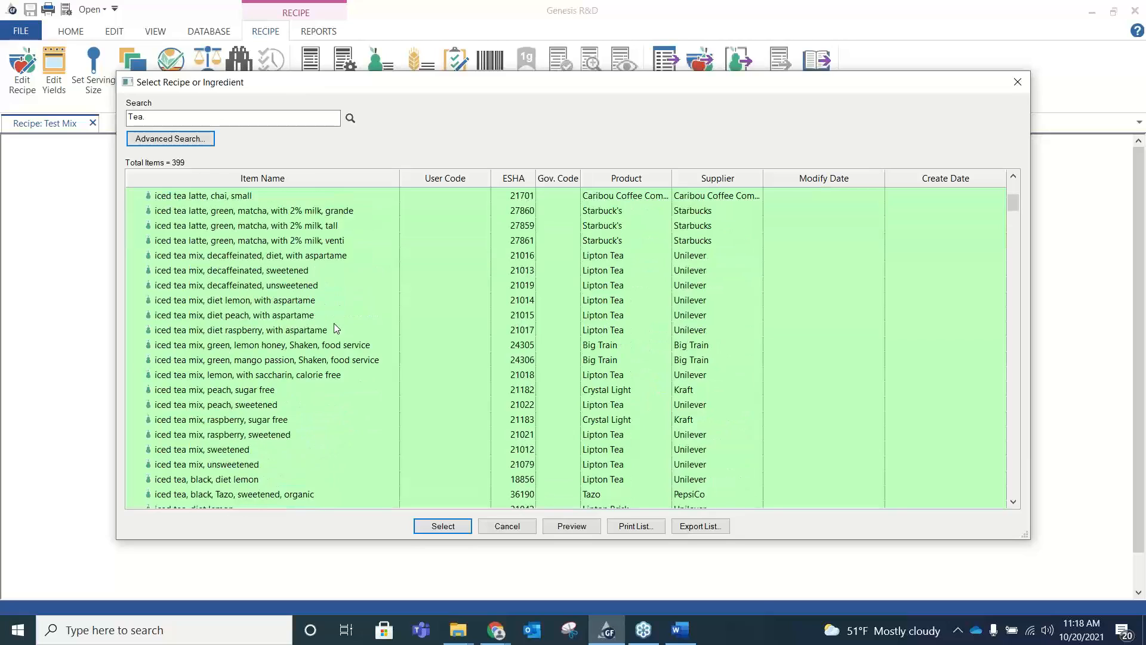
scroll(334, 323, "up", 1)
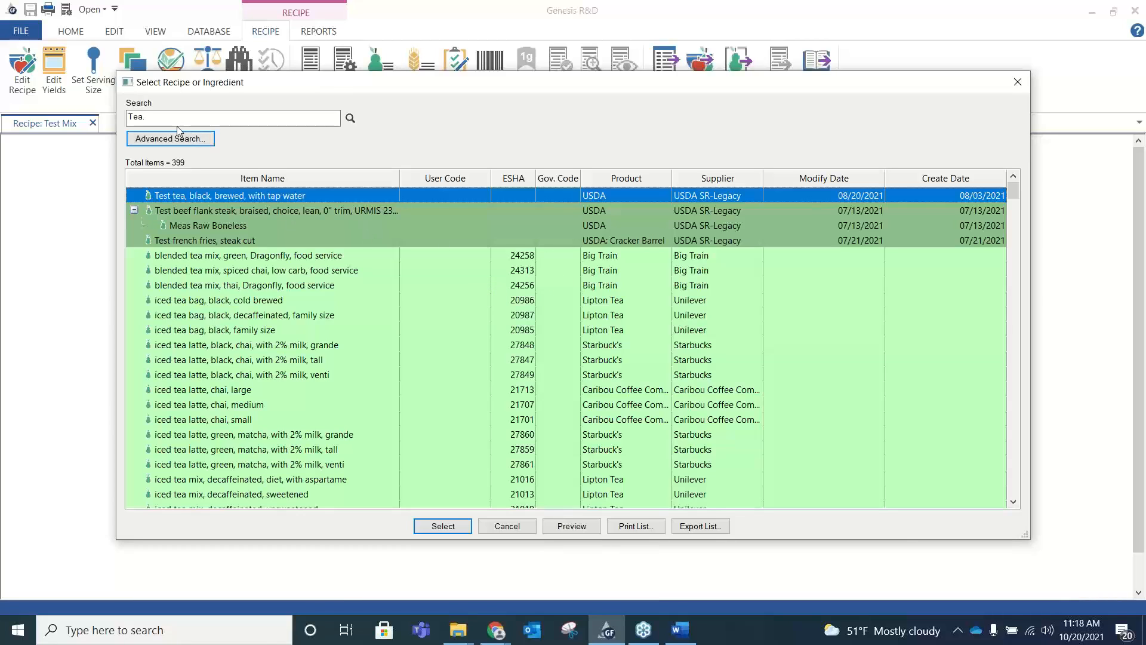
Run an advanced search by name for the supplier "Acme"
left_click(197, 137)
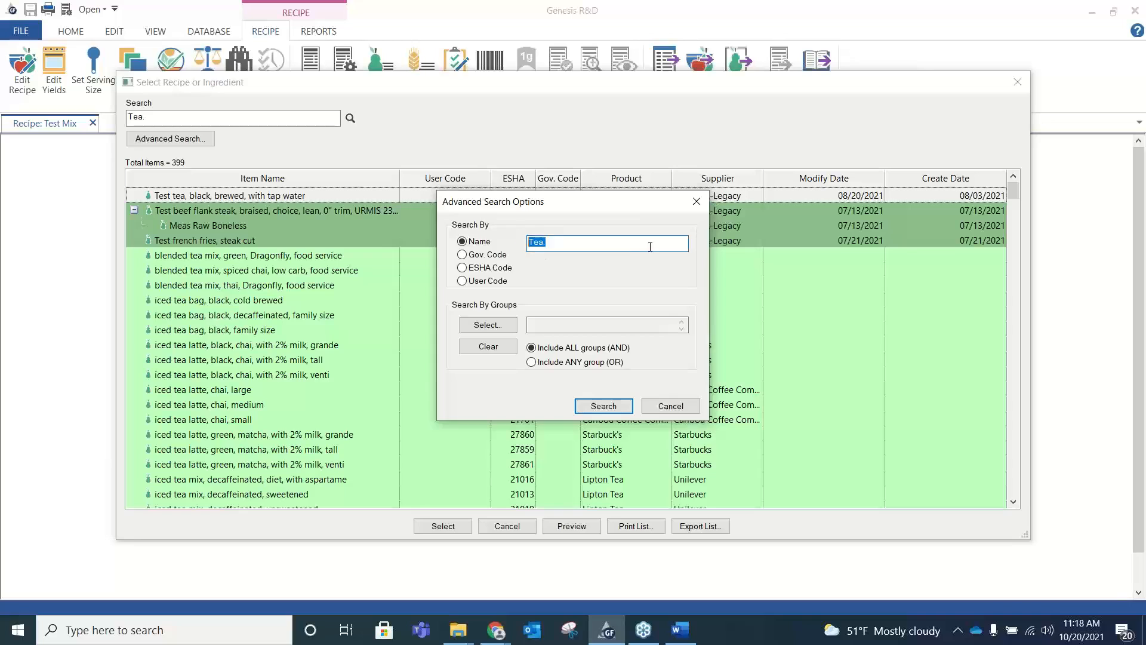
type("Acme")
left_click(617, 409)
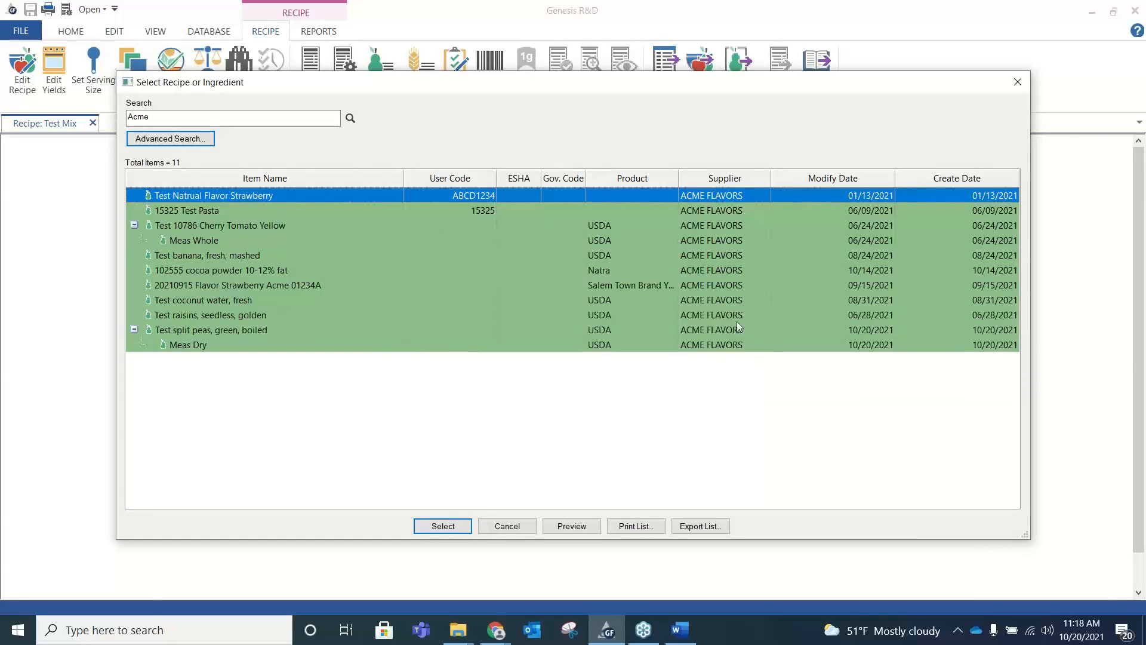
Search for the supplier "heinz" and look through the product and supplier names of the listed items
left_click_drag(156, 117, 127, 116)
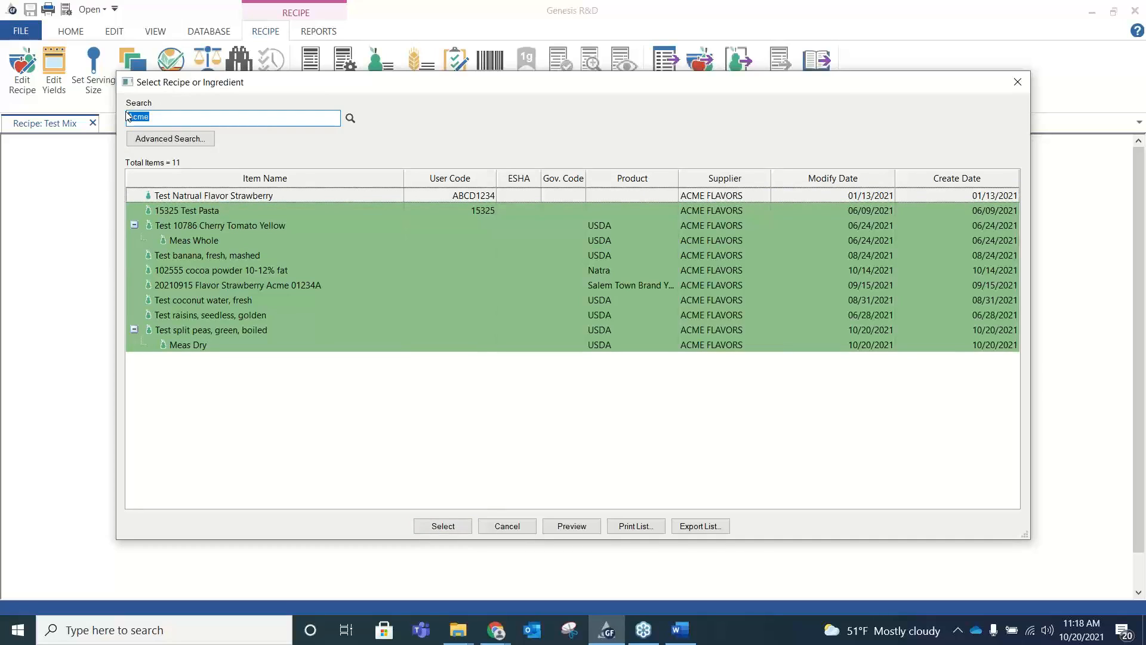
type("heinz")
key("Return")
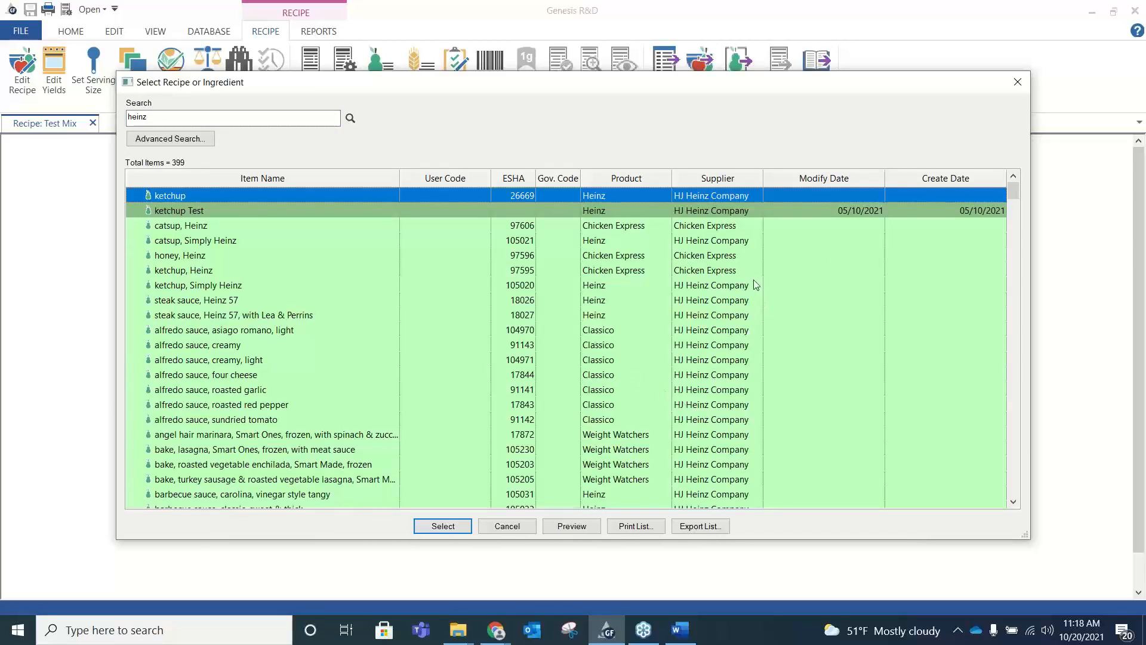
scroll(744, 257, "down", 2)
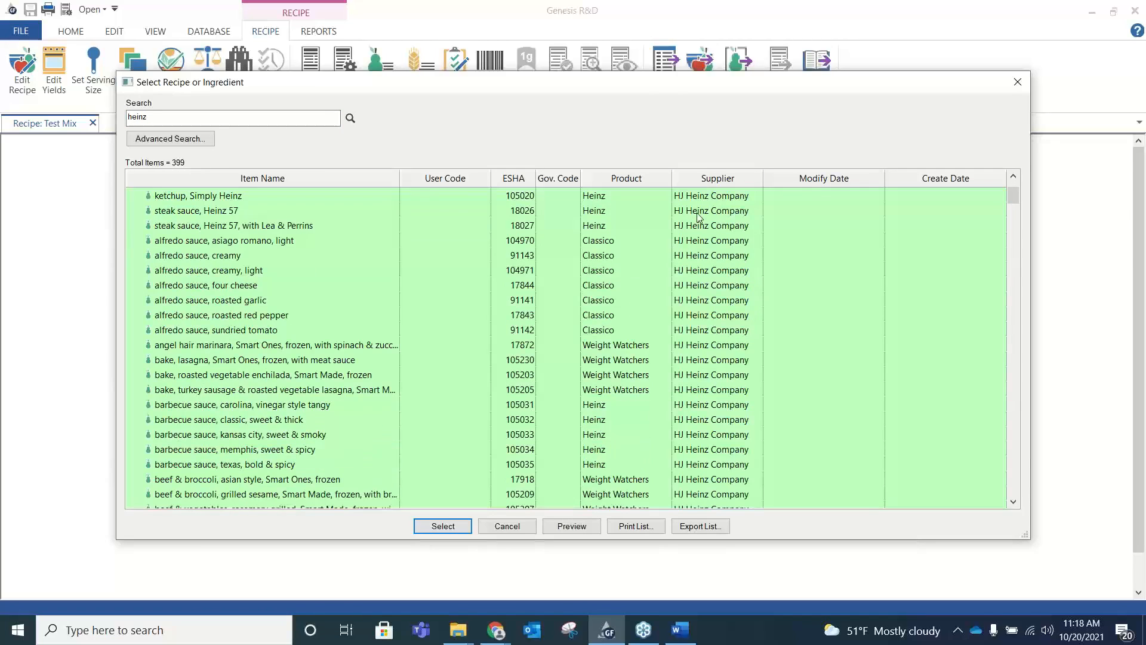
scroll(725, 312, "up", 1)
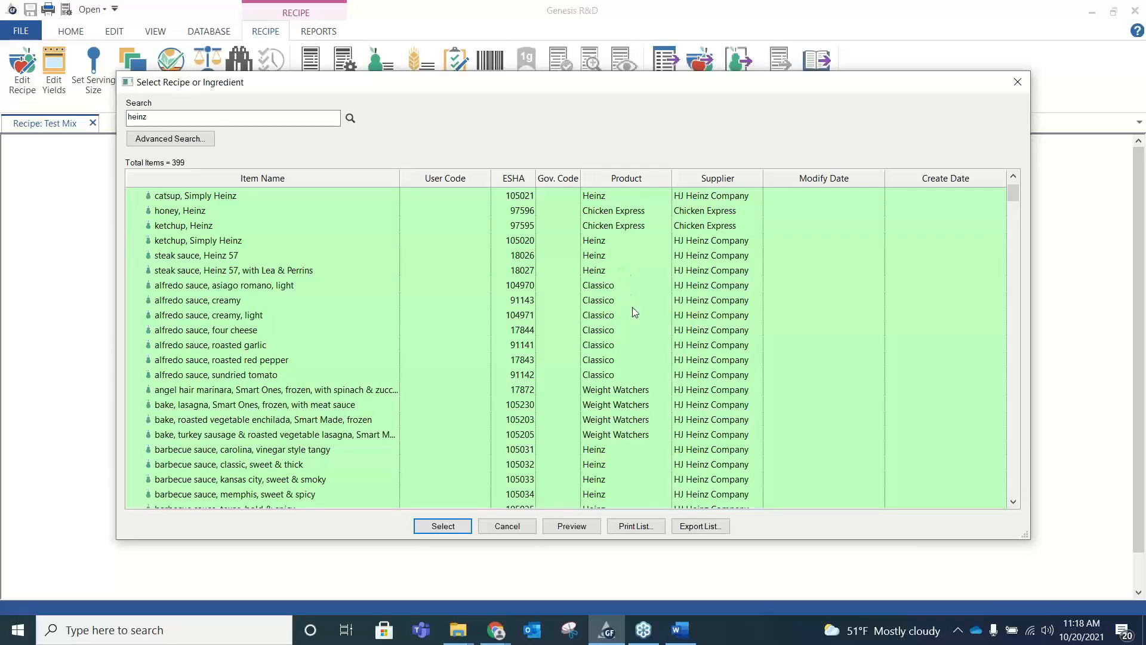
scroll(653, 394, "down", 2)
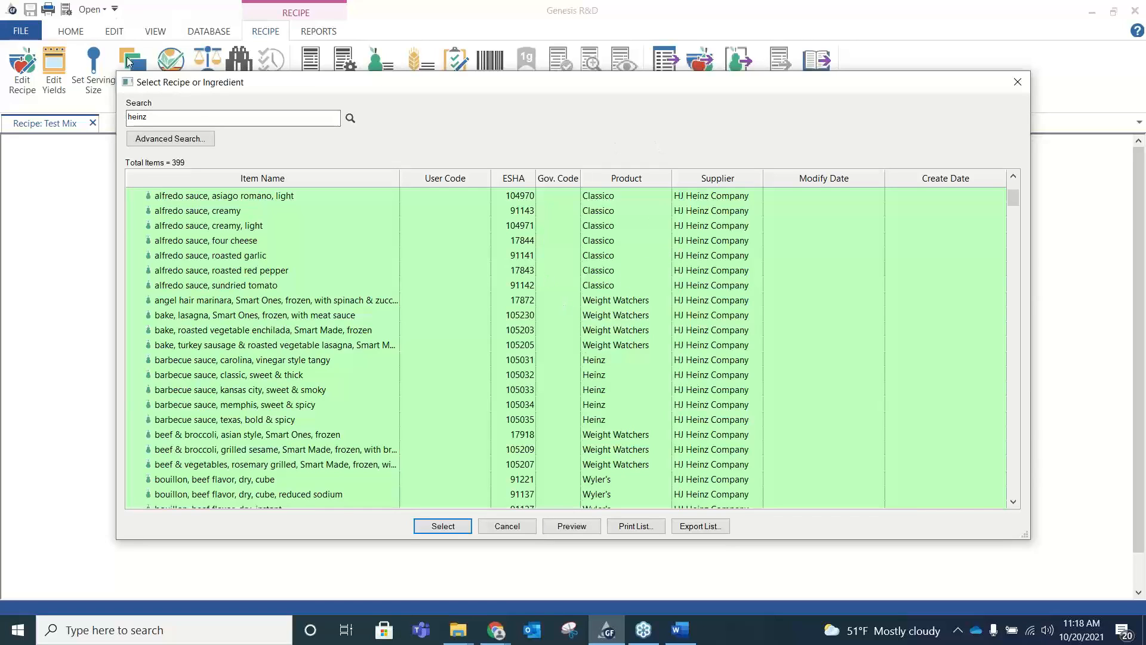
Run an advanced search by user code for "cbs123"
left_click(170, 139)
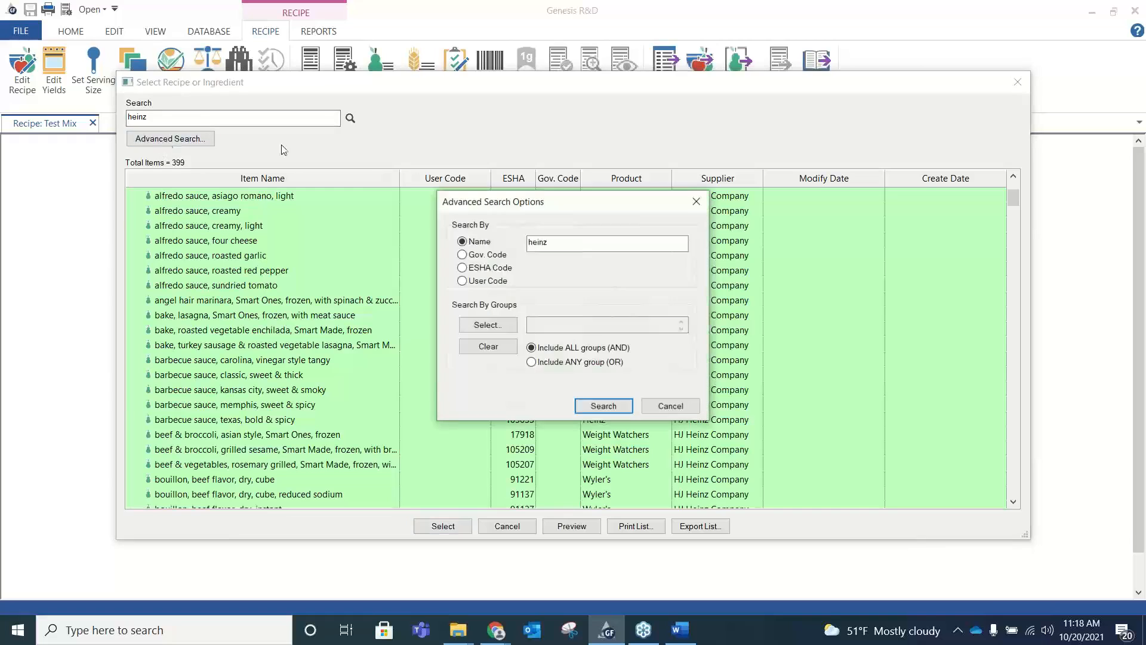
left_click(463, 281)
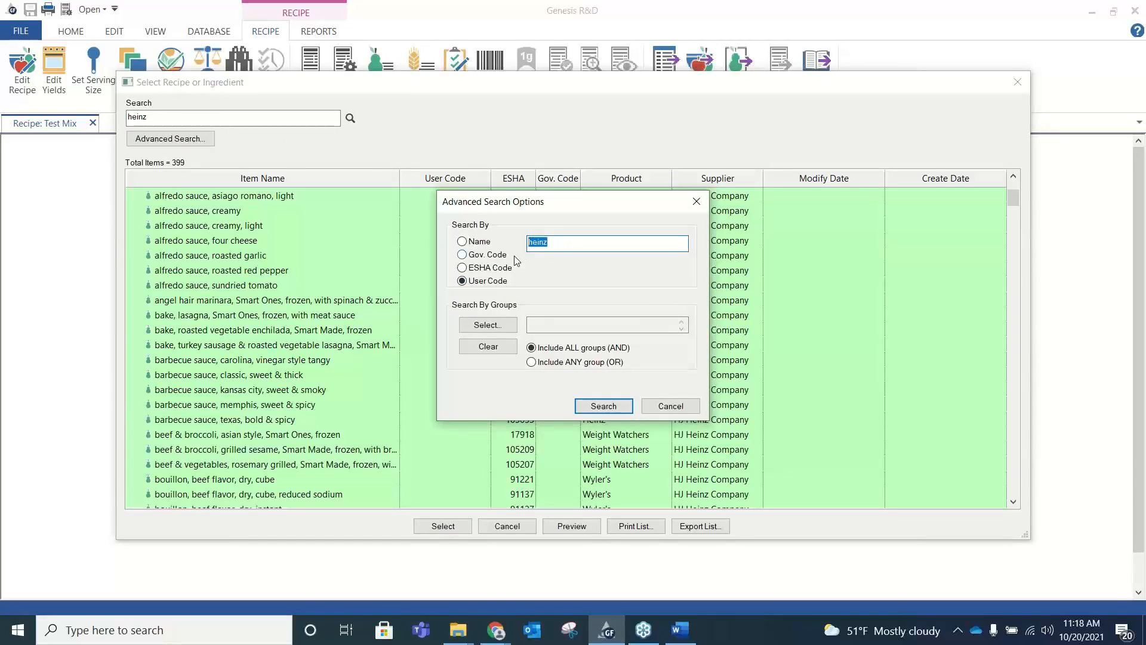
type("cn")
key("Return")
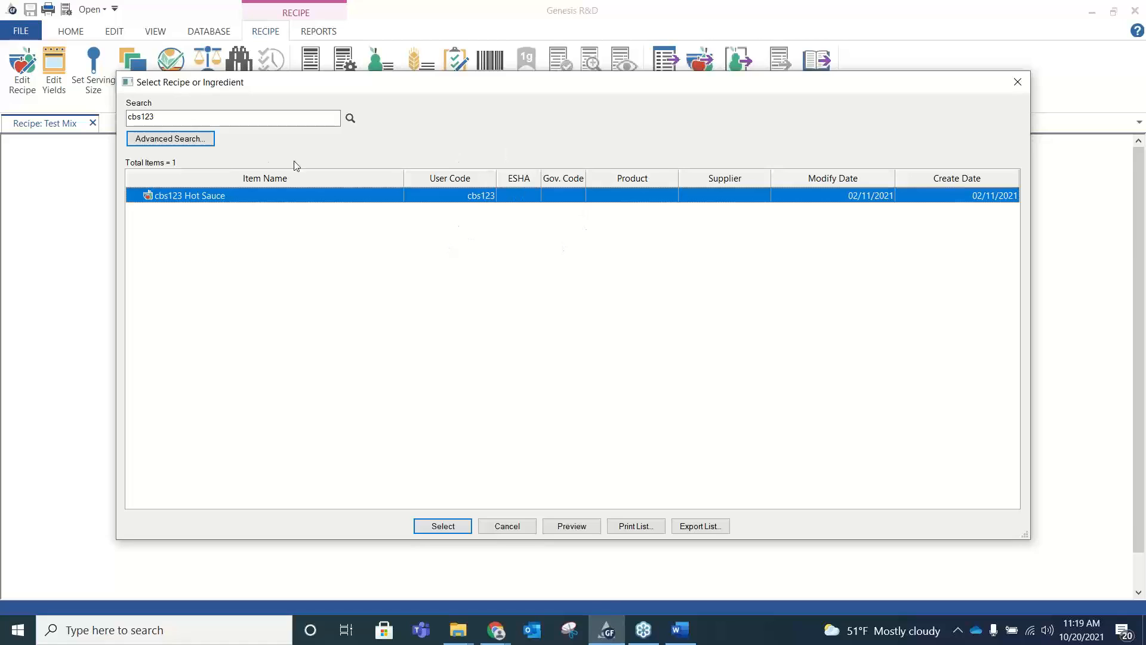
View the advanced search options once more, and close the item search without selecting anything
left_click(197, 139)
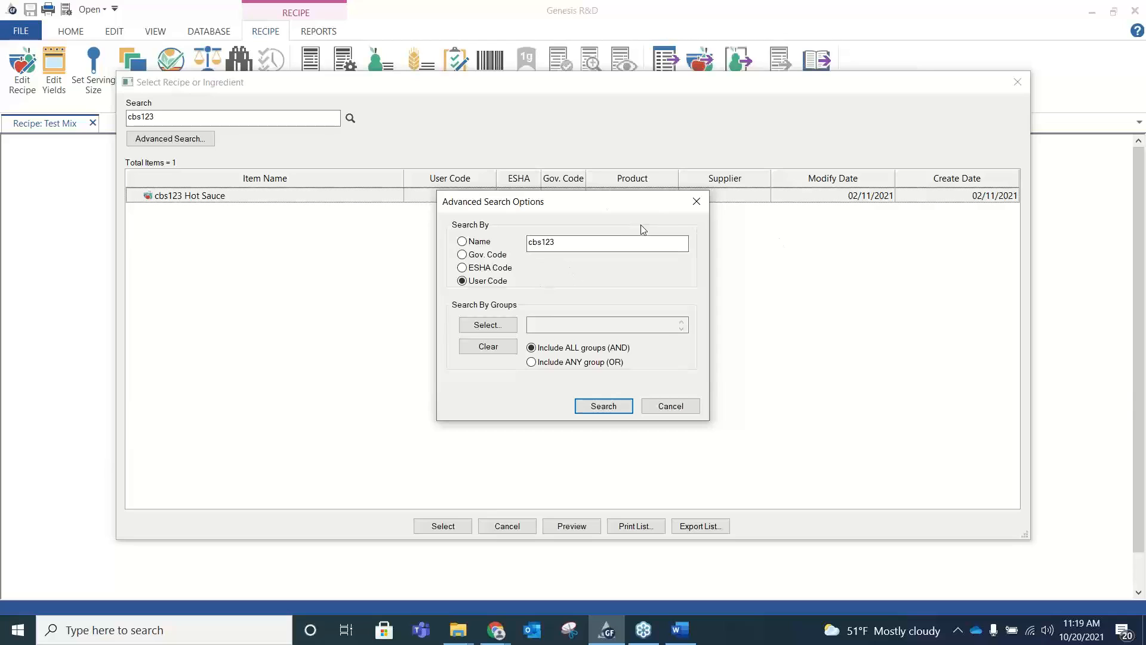
left_click(650, 242)
left_click(696, 201)
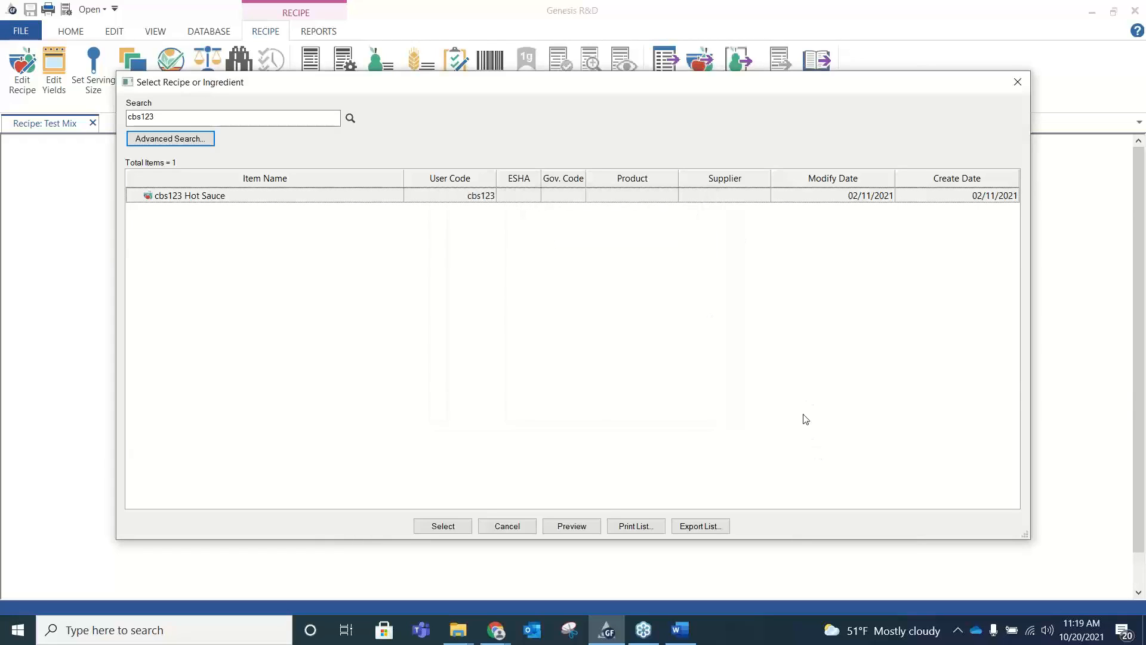
left_click(1018, 83)
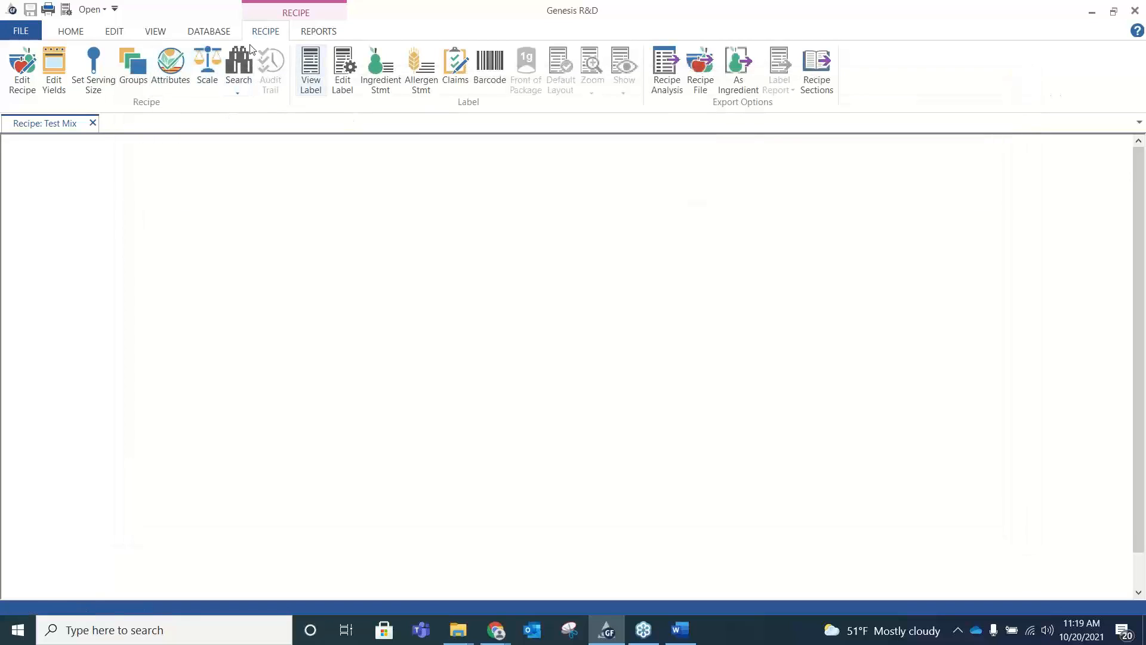
Start a nutrient search, clear its existing criteria, and choose Protein and Fat as the nutrients to search by
left_click(239, 70)
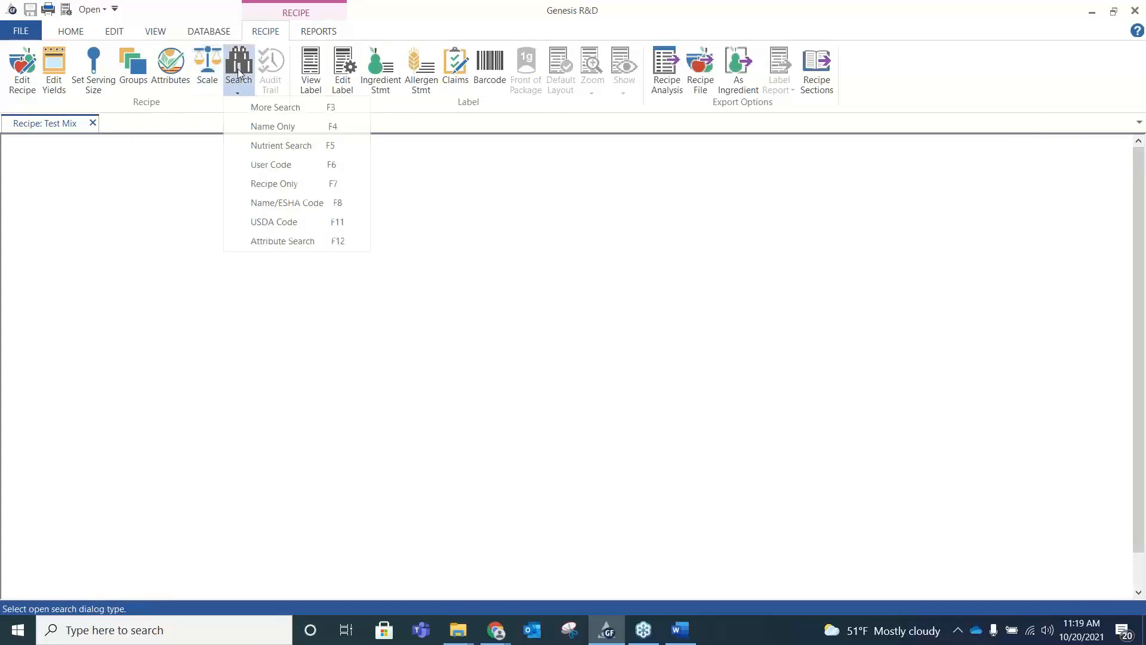
left_click(304, 155)
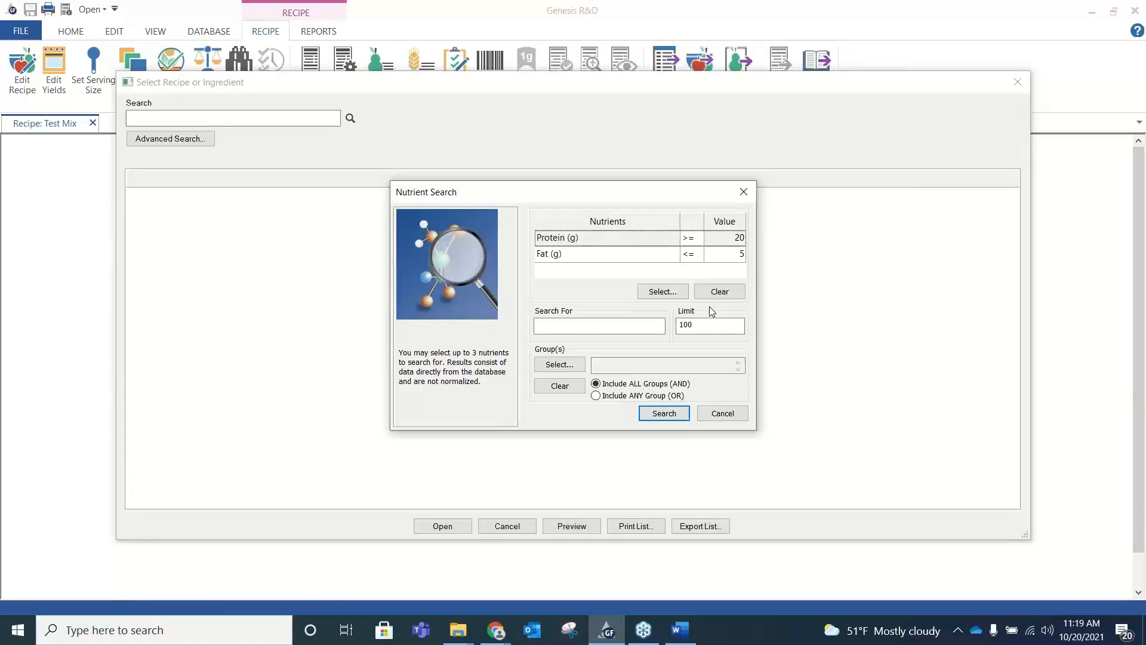
left_click(721, 293)
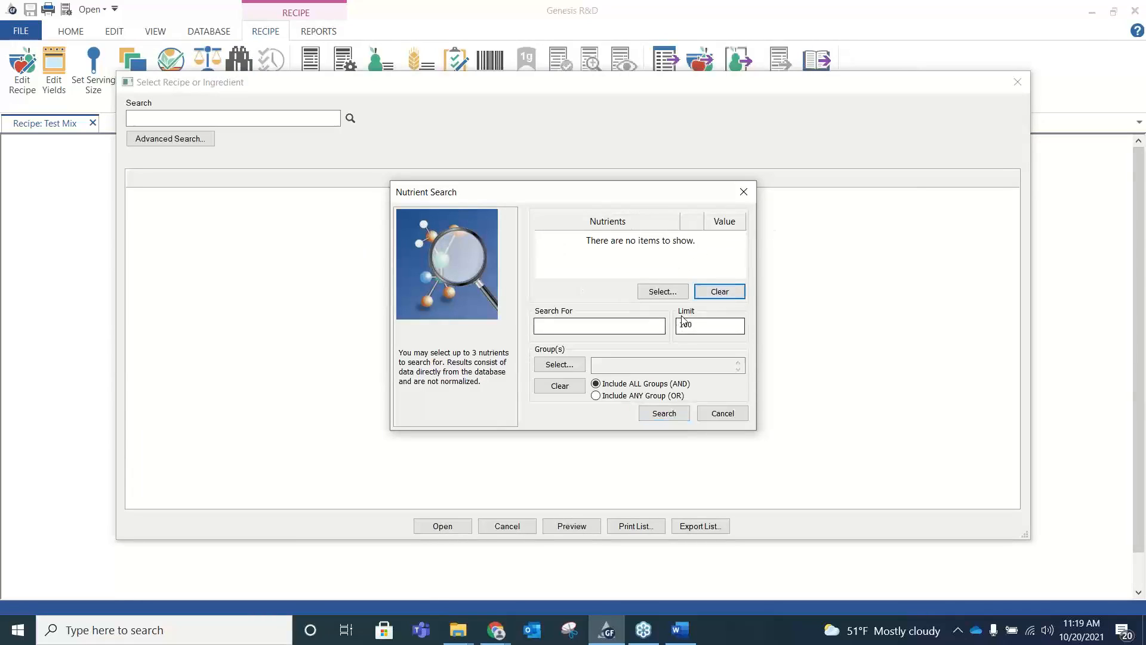
left_click(662, 291)
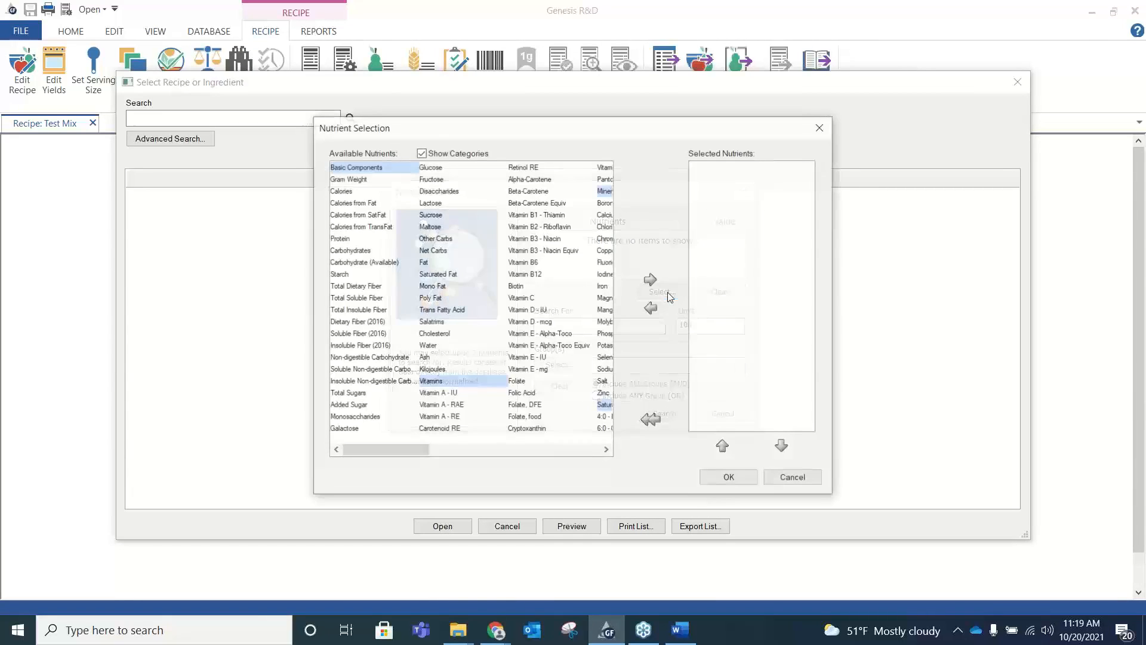
left_click(344, 239)
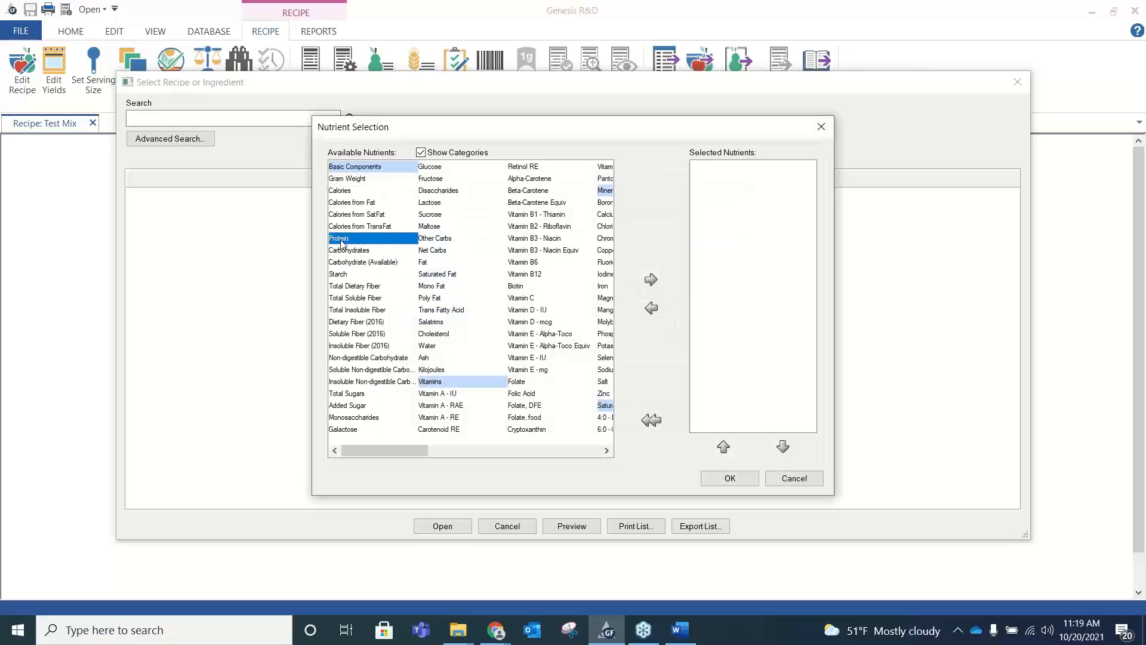
left_click(652, 280)
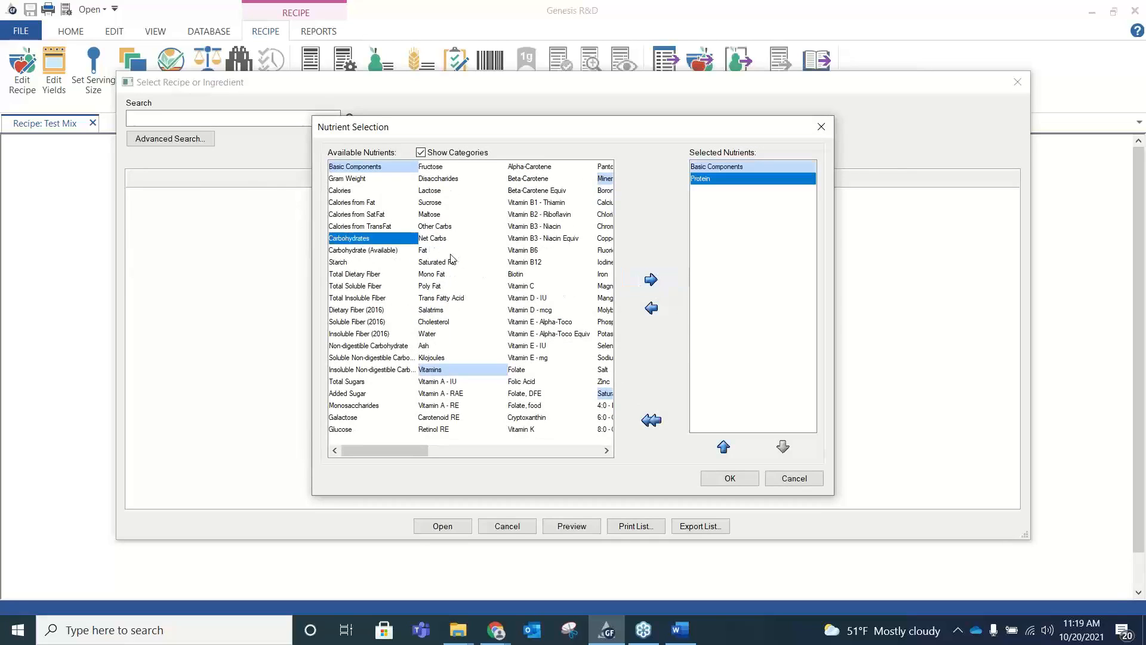
left_click(452, 254)
left_click(652, 280)
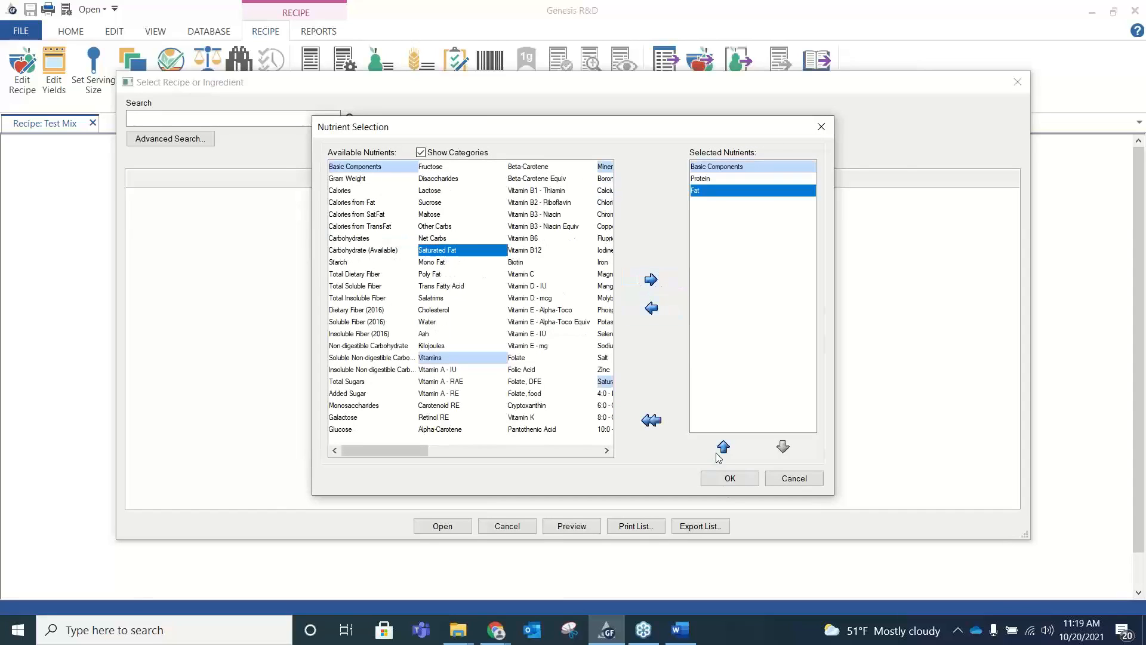
left_click(738, 479)
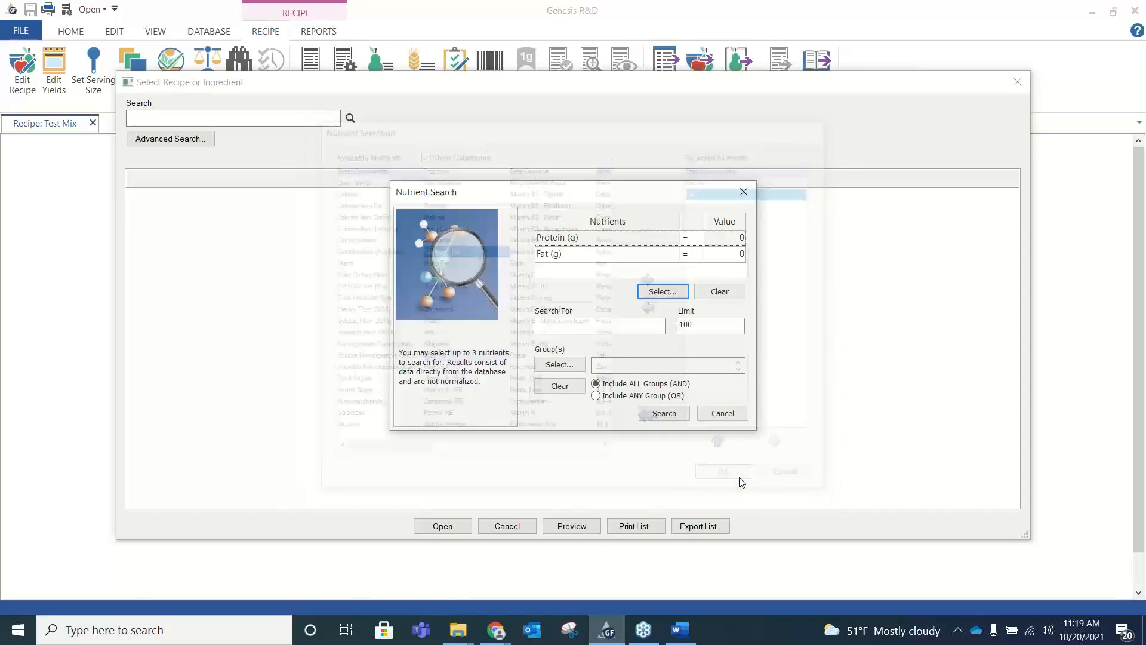
Set the Protein criterion of the nutrient search to greater than or equal to 20 g
left_click(698, 240)
left_click(698, 239)
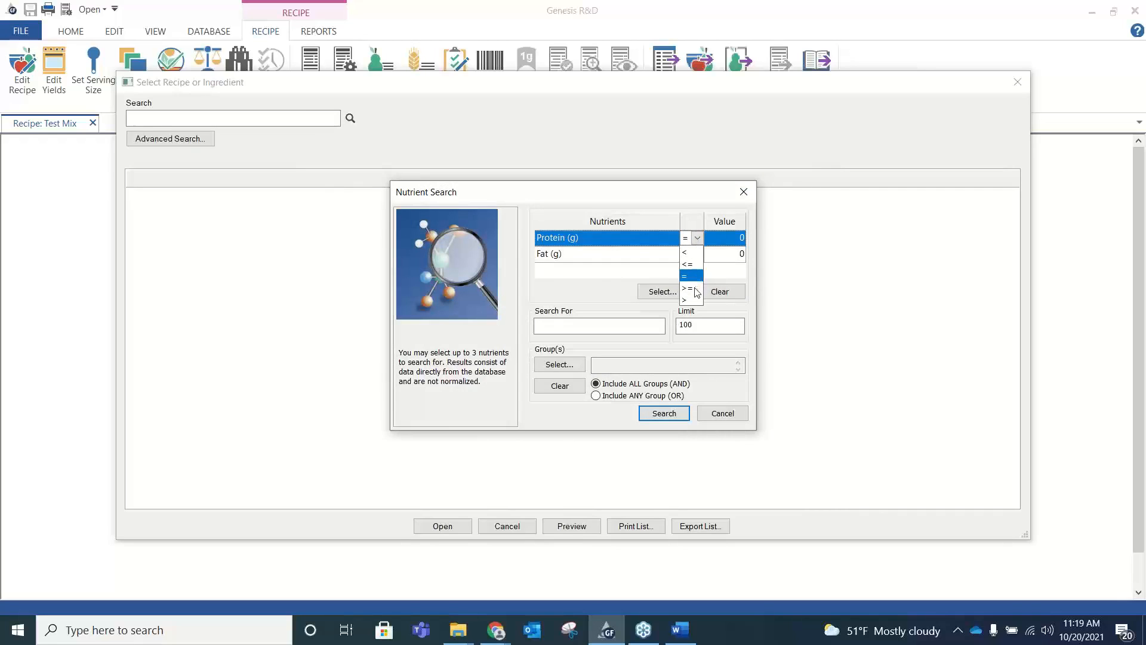
left_click(693, 288)
left_click(737, 237)
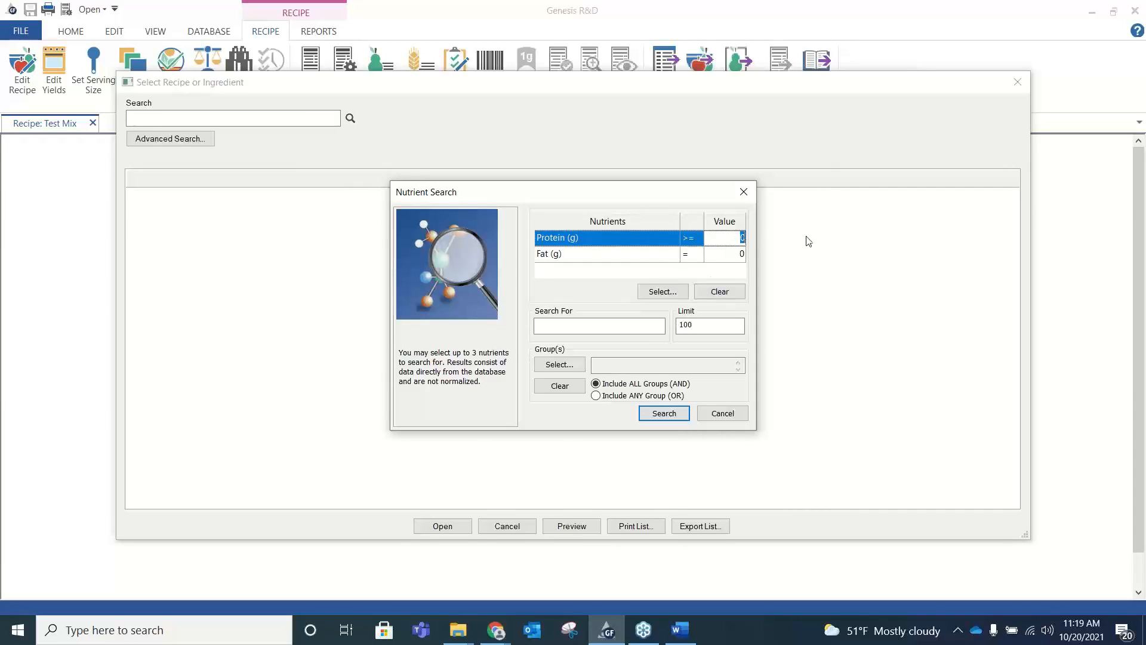
type("20")
Set the Fat criterion of the nutrient search to less than or equal to 5 g
left_click(697, 256)
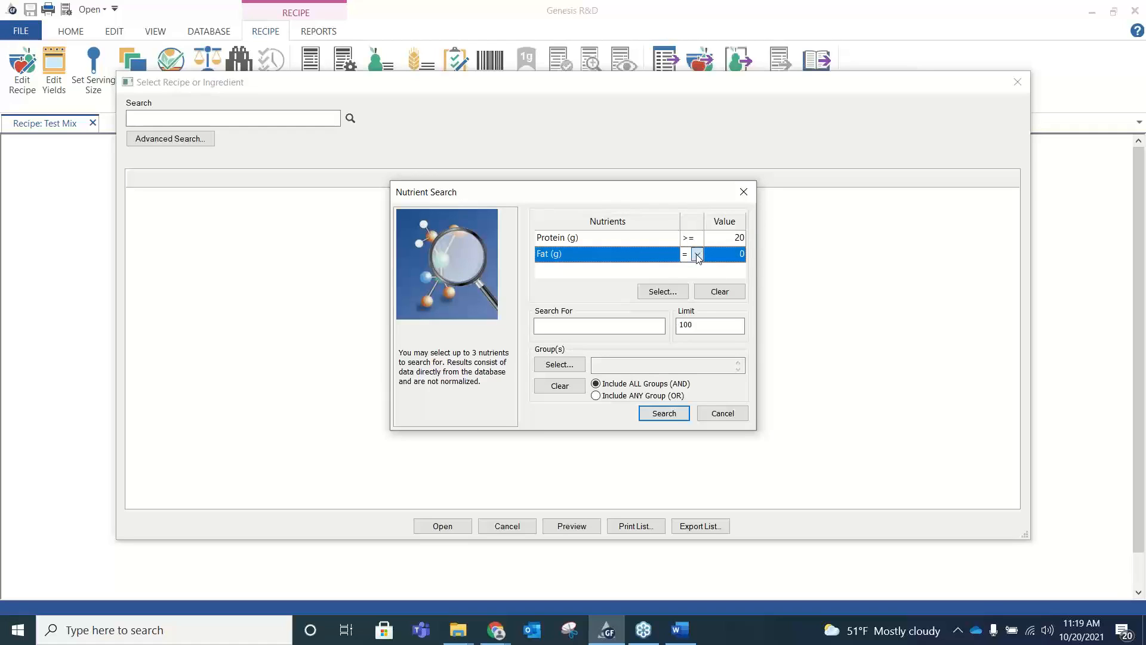
left_click(698, 257)
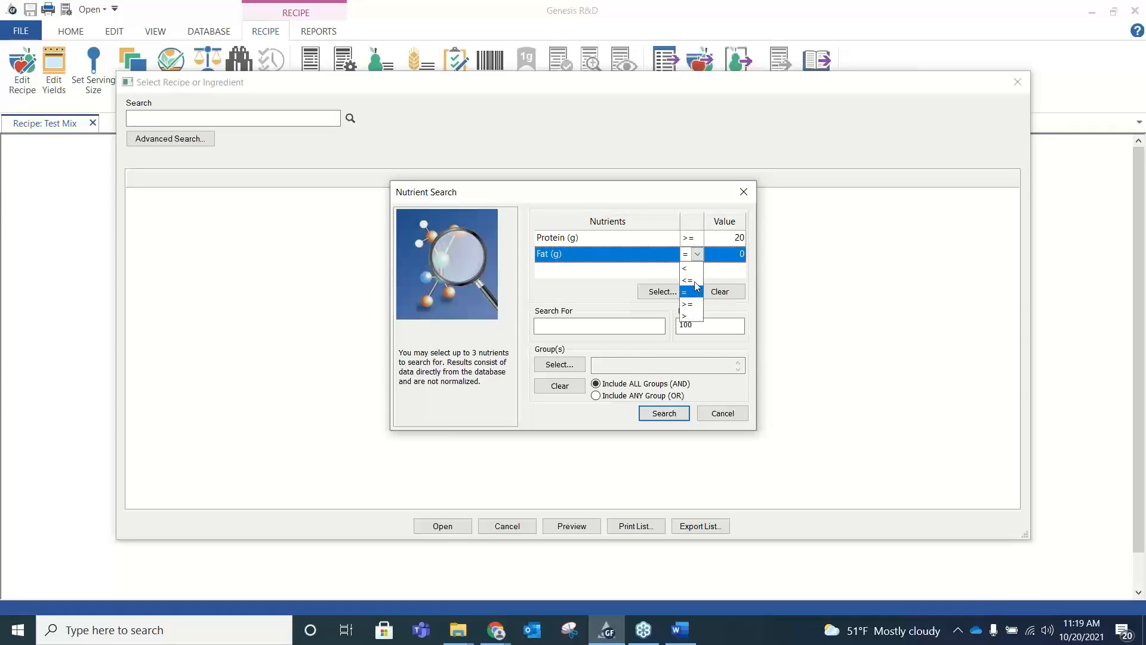
left_click(688, 280)
left_click(736, 253)
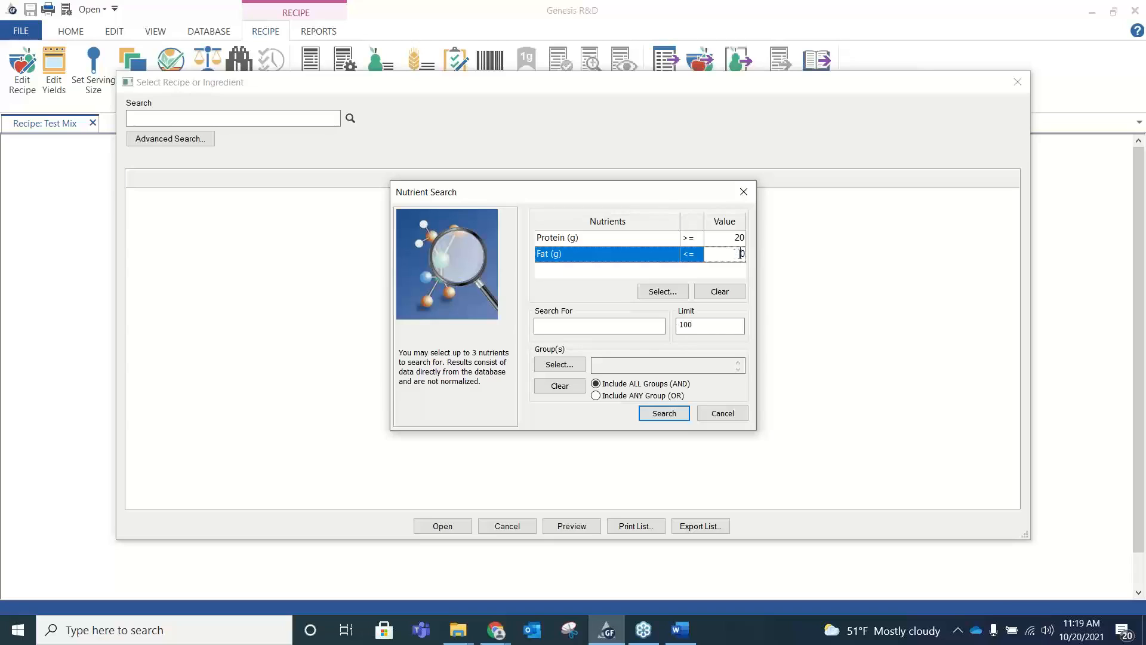
double_click(740, 254)
type("5")
Run the nutrient search, look through the weight, protein and fat values of the listed items, and close it without selecting any
left_click(672, 415)
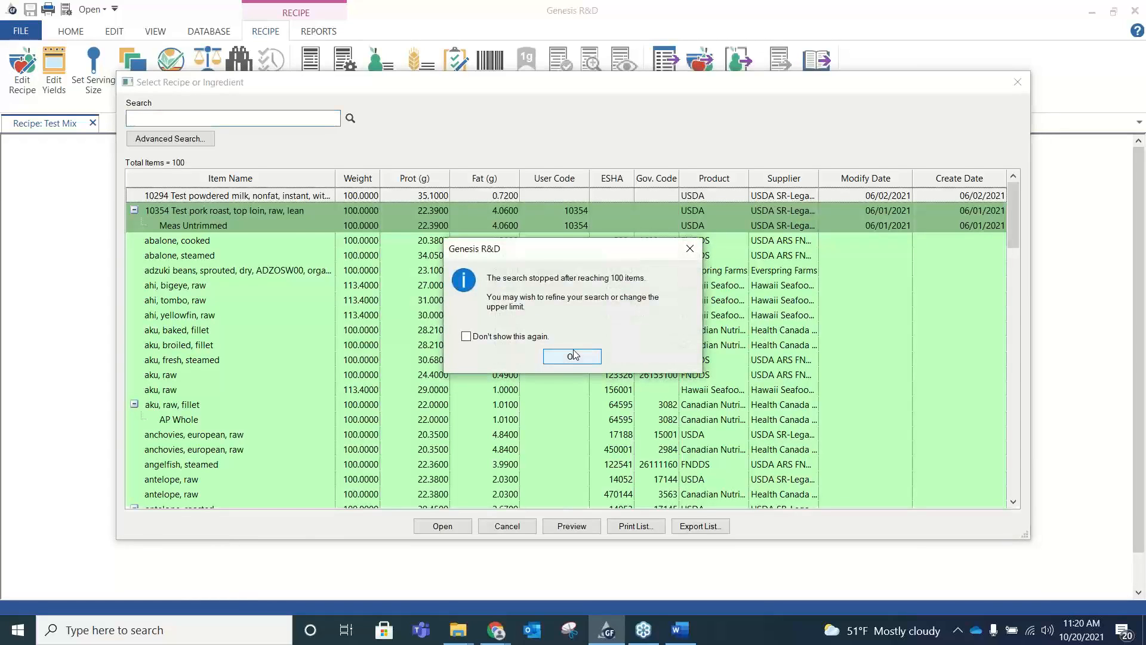
left_click(573, 356)
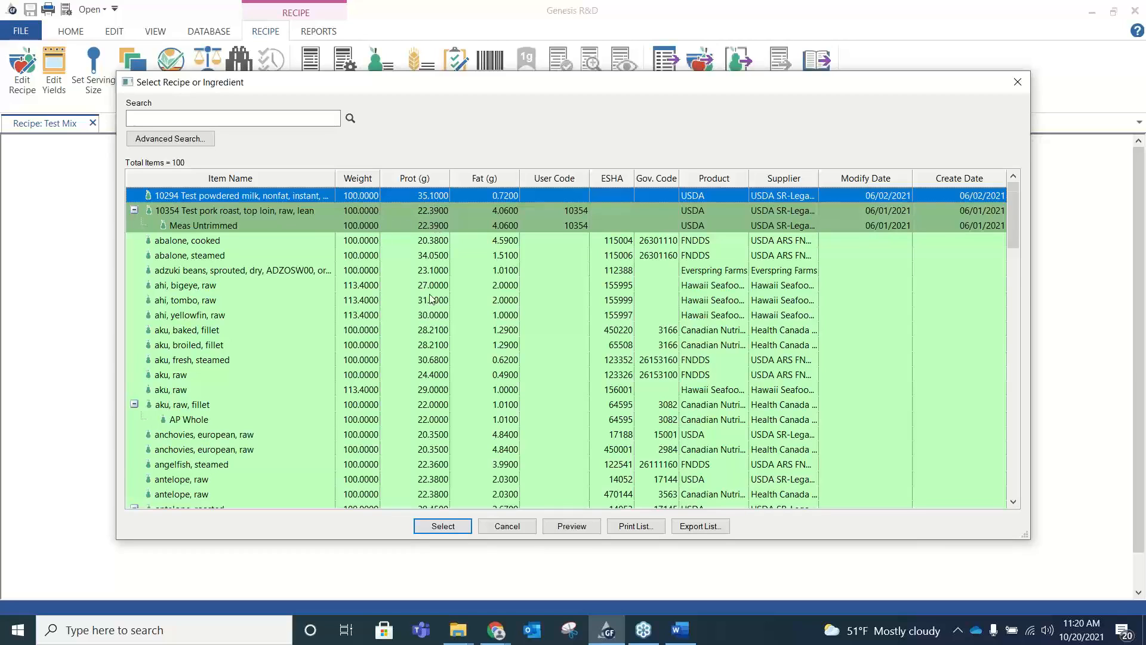
scroll(435, 295, "down", 2)
scroll(435, 296, "up", 1)
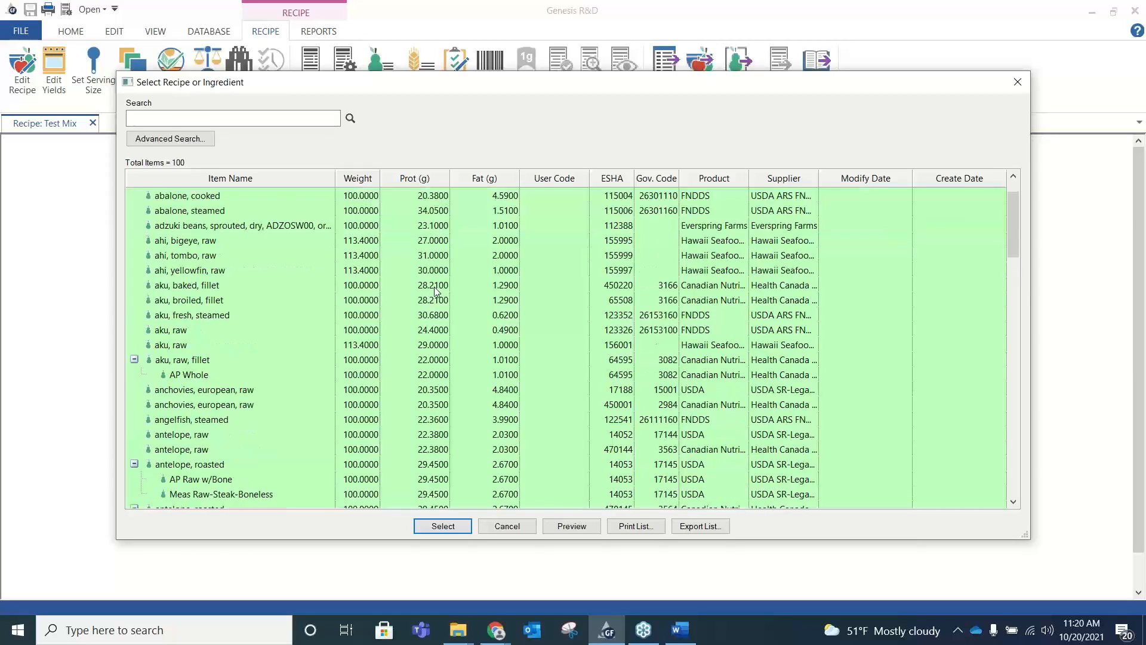
left_click(189, 274)
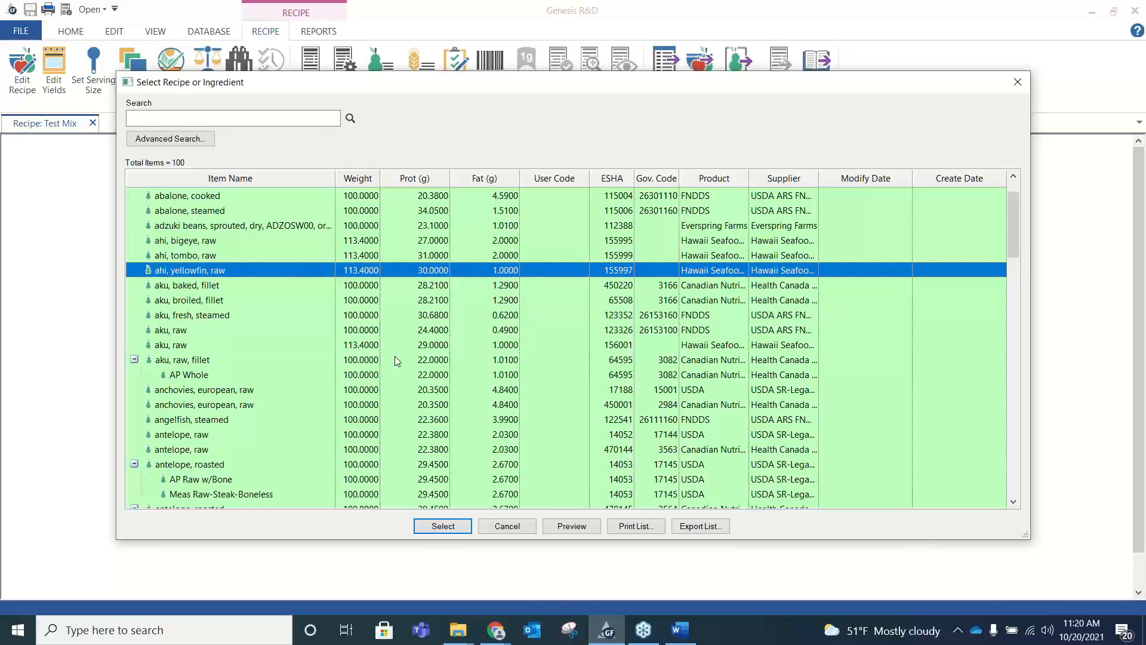
left_click(365, 315)
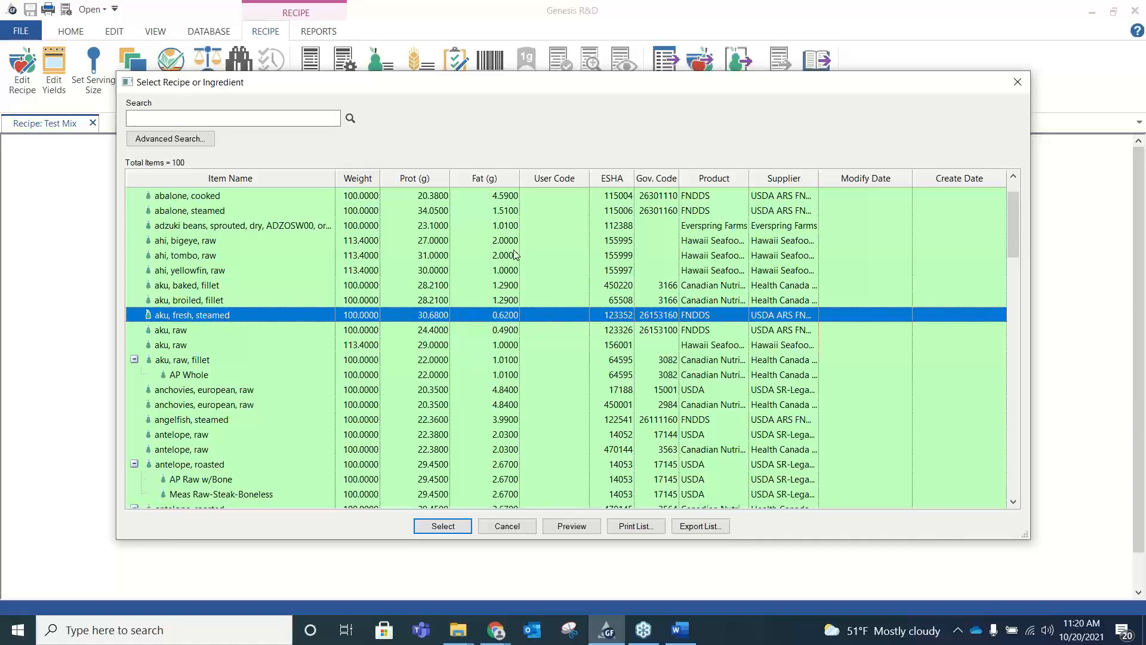
scroll(631, 256, "up", 1)
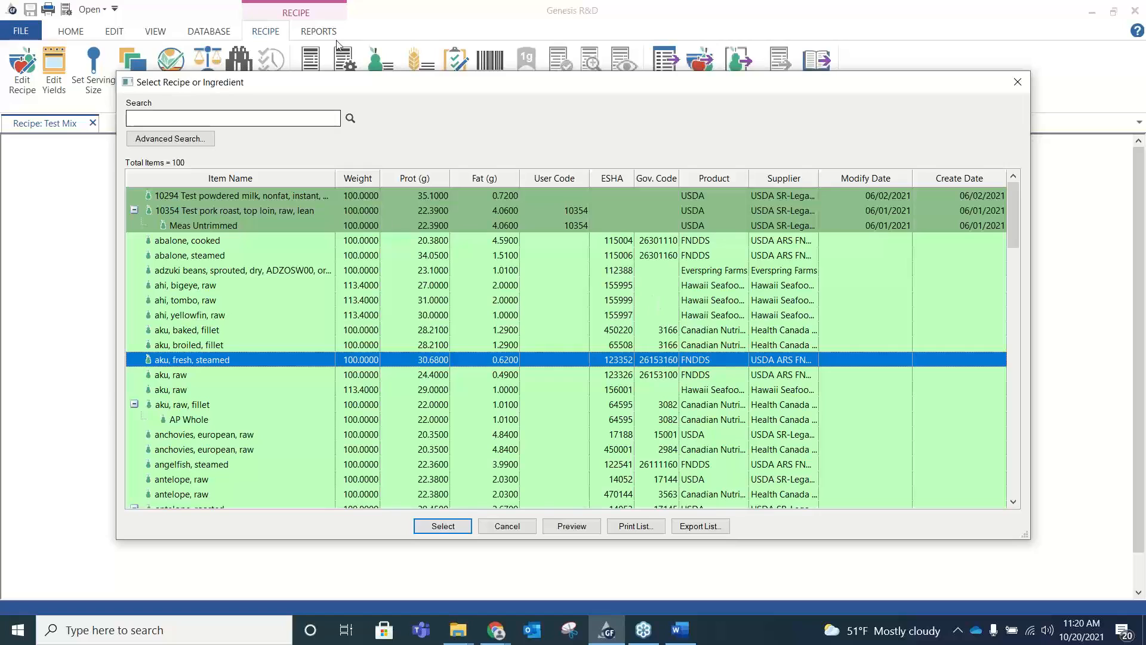
left_click(1018, 83)
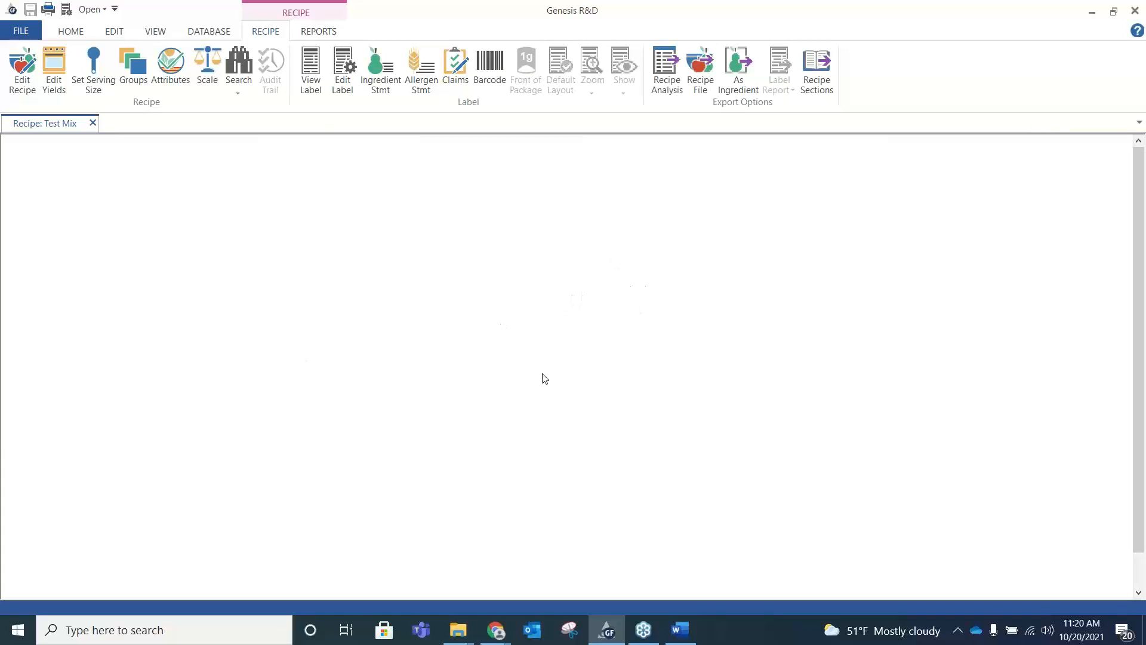
Run an advanced search by name for "tomato" among the existing recipes, looking for matches within their items
left_click(70, 31)
left_click(53, 86)
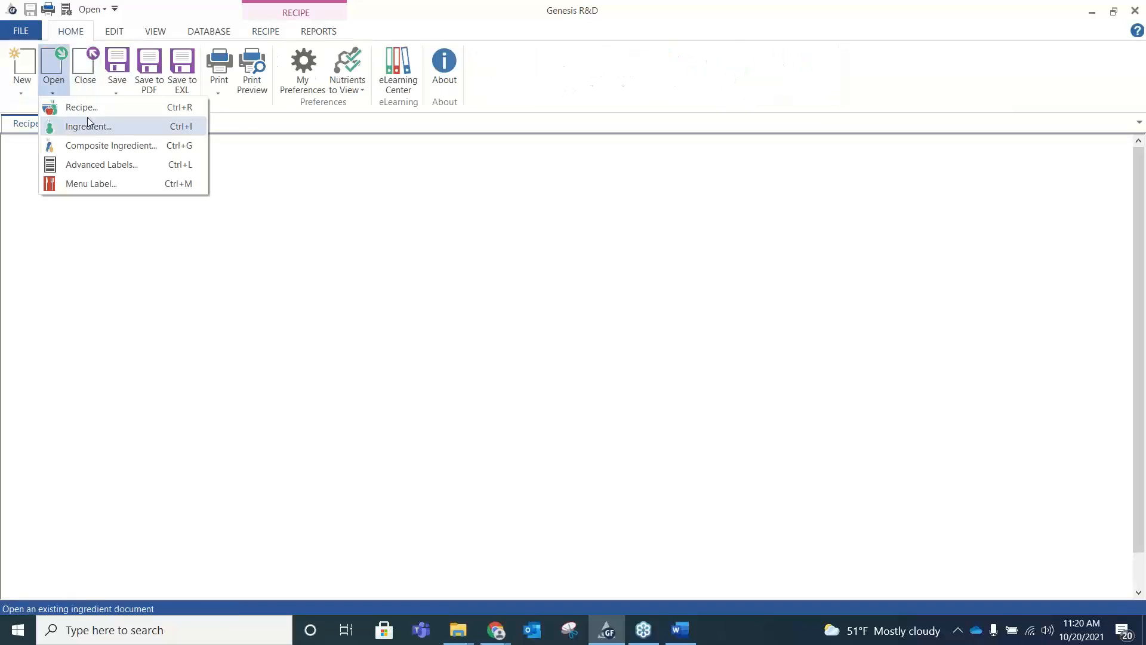
left_click(96, 112)
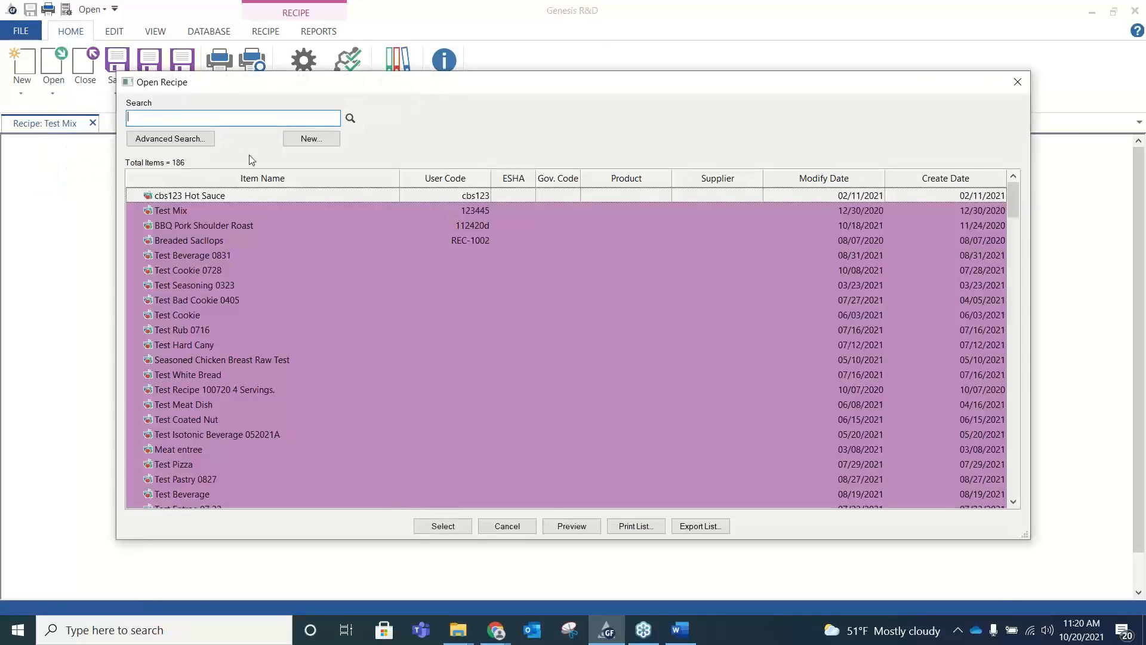
left_click(154, 140)
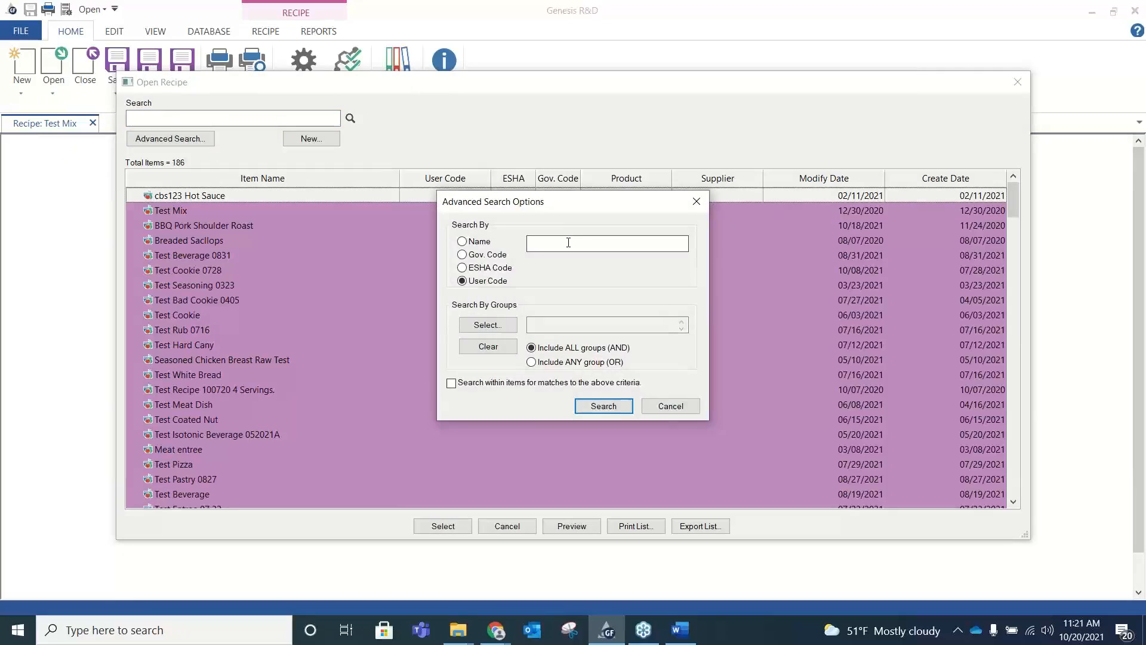
left_click(462, 241)
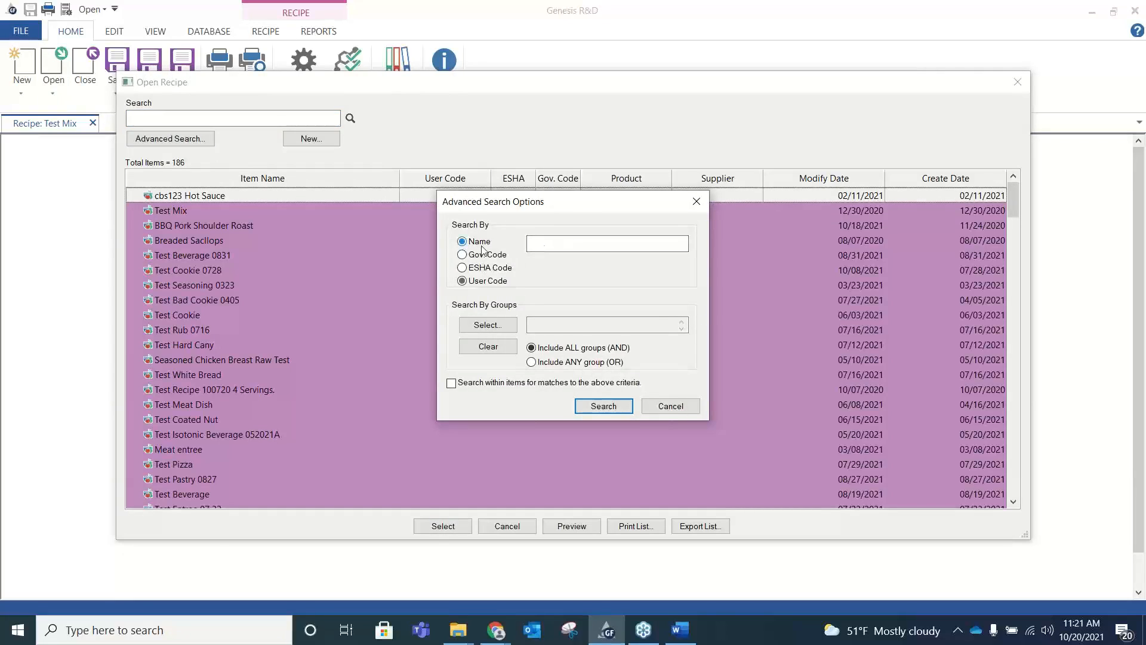
left_click(559, 245)
type("tomaot")
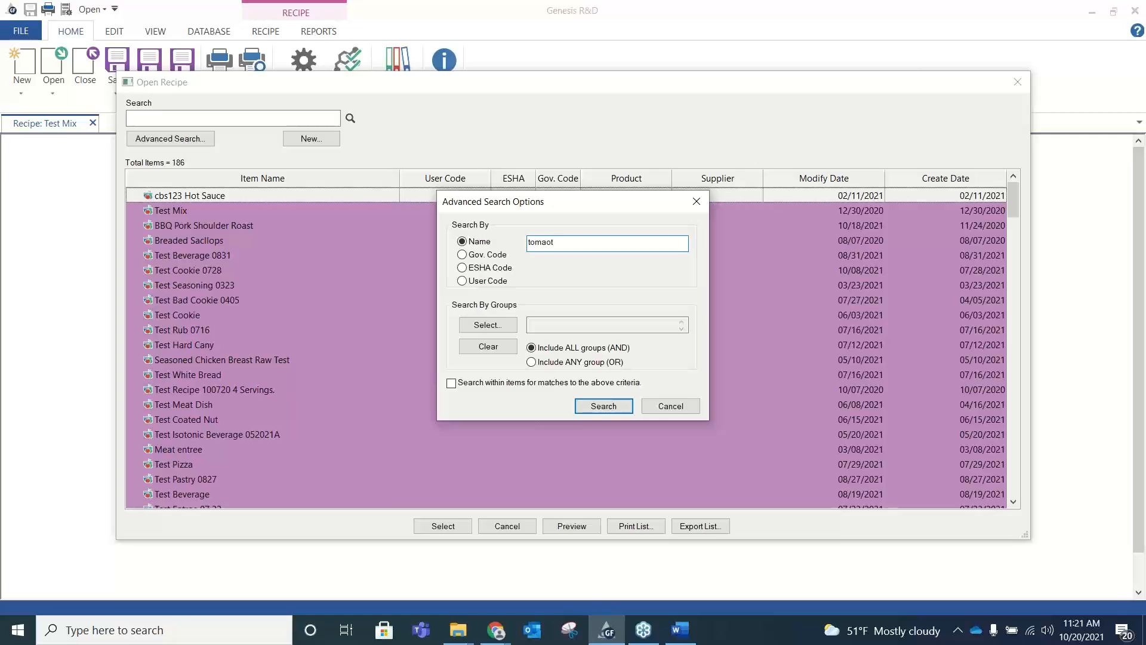
left_click(452, 383)
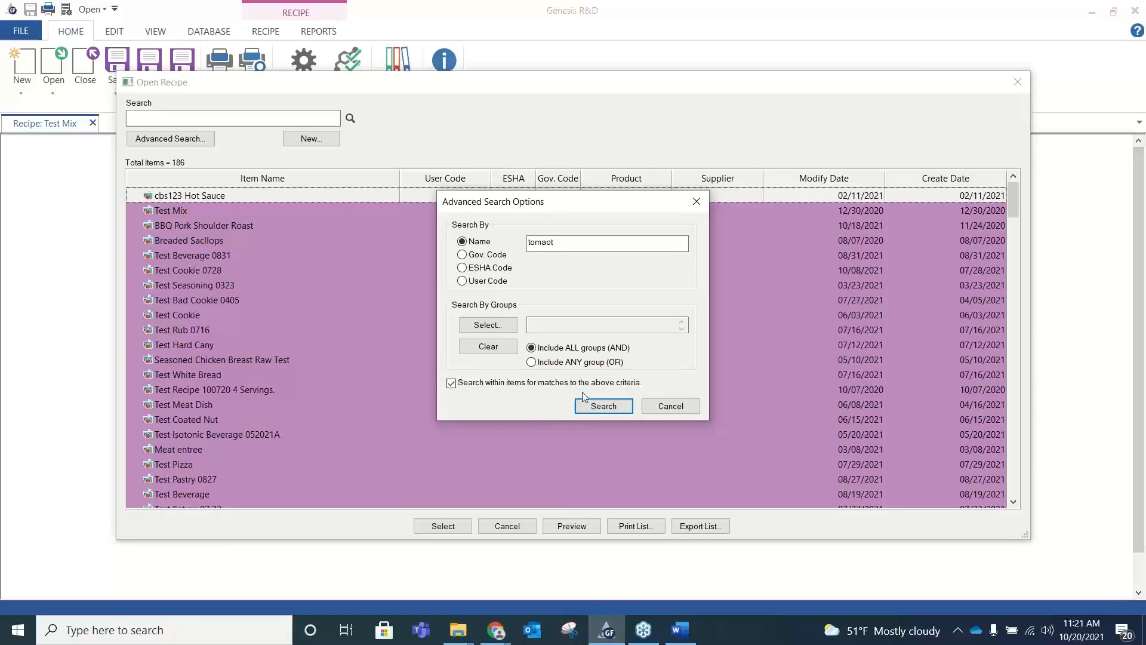
left_click(596, 405)
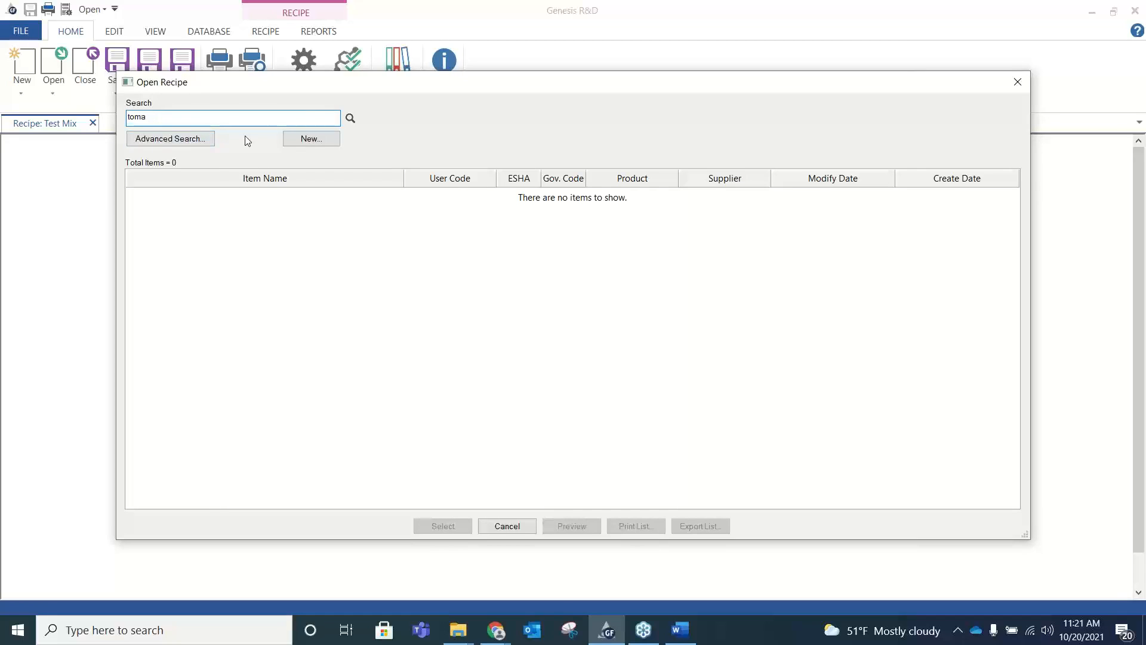
left_click(172, 137)
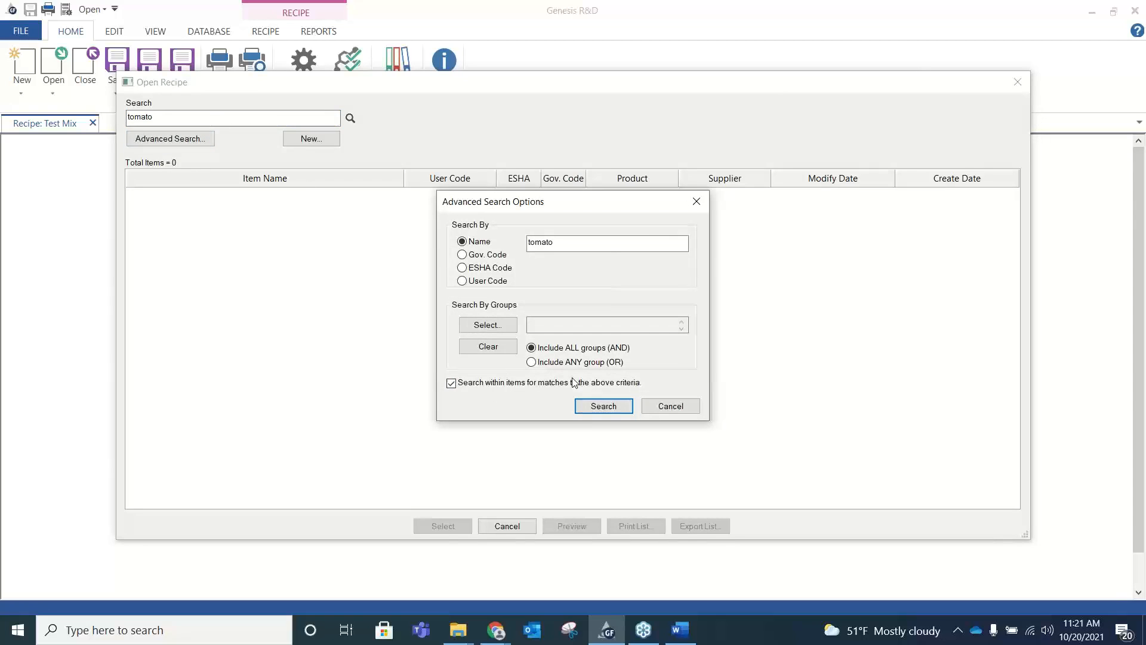
left_click(604, 405)
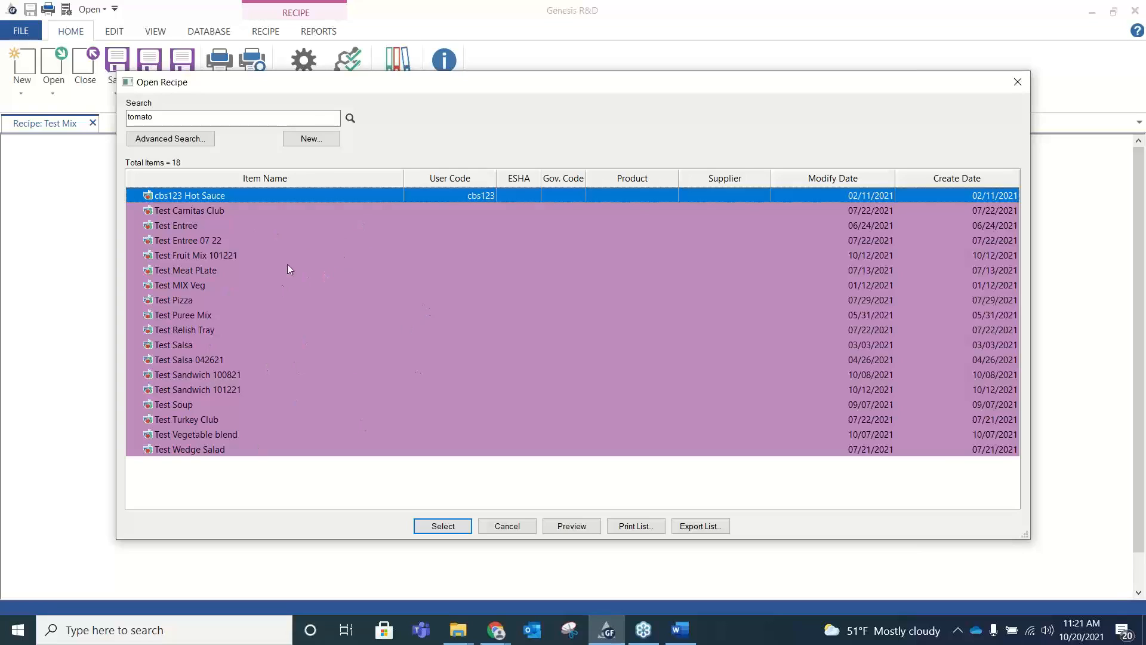
Narrow the search within recipes to "cherry tomato", then open the Test Meat PLate recipe to check its ingredients and close it
left_click(131, 117)
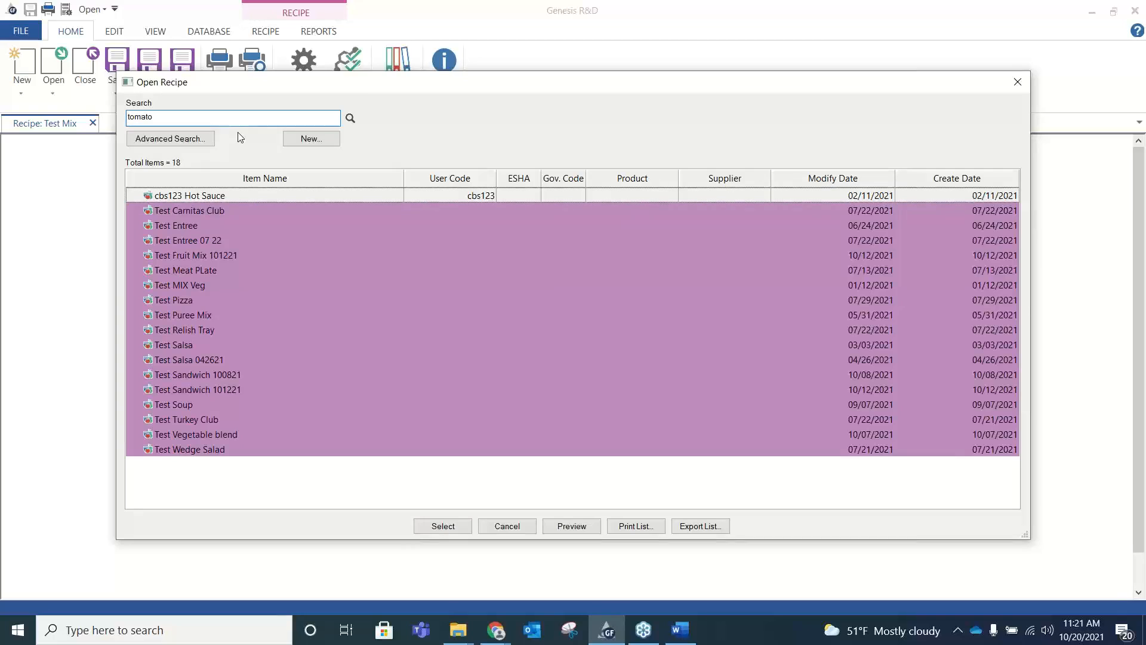
left_click(181, 141)
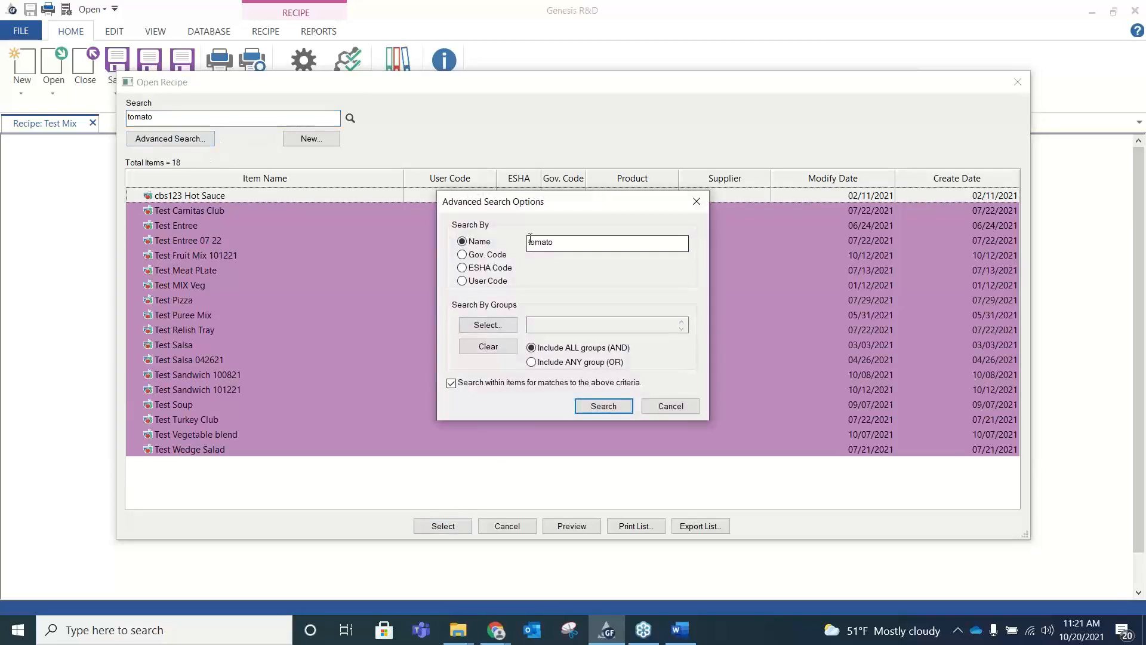
type("cherry")
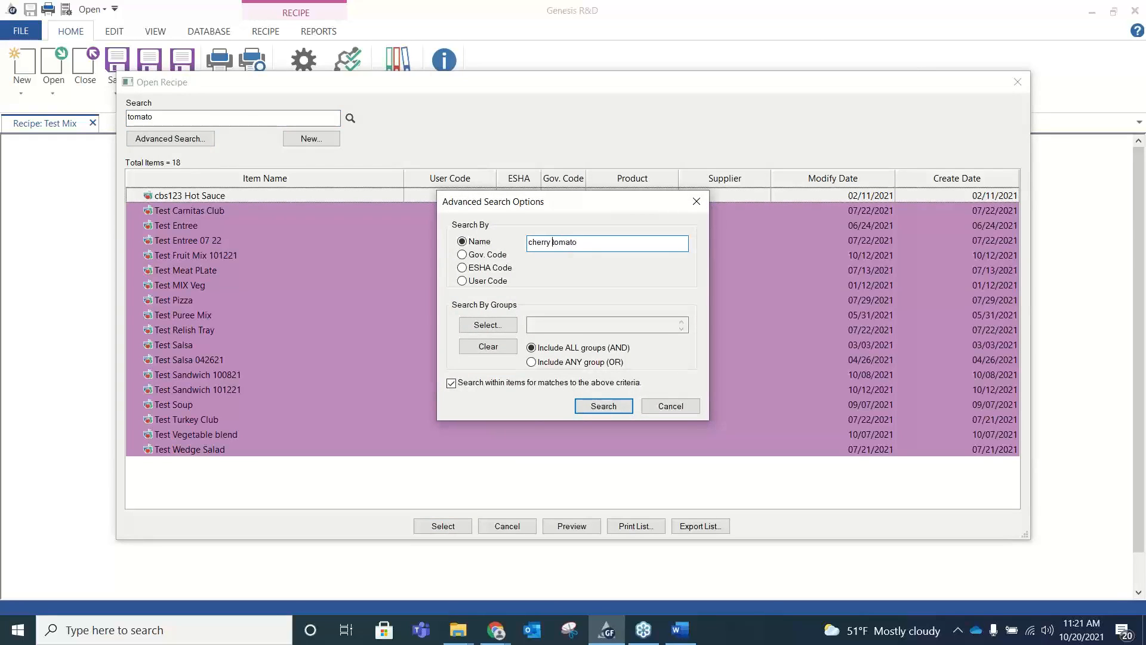
left_click(604, 405)
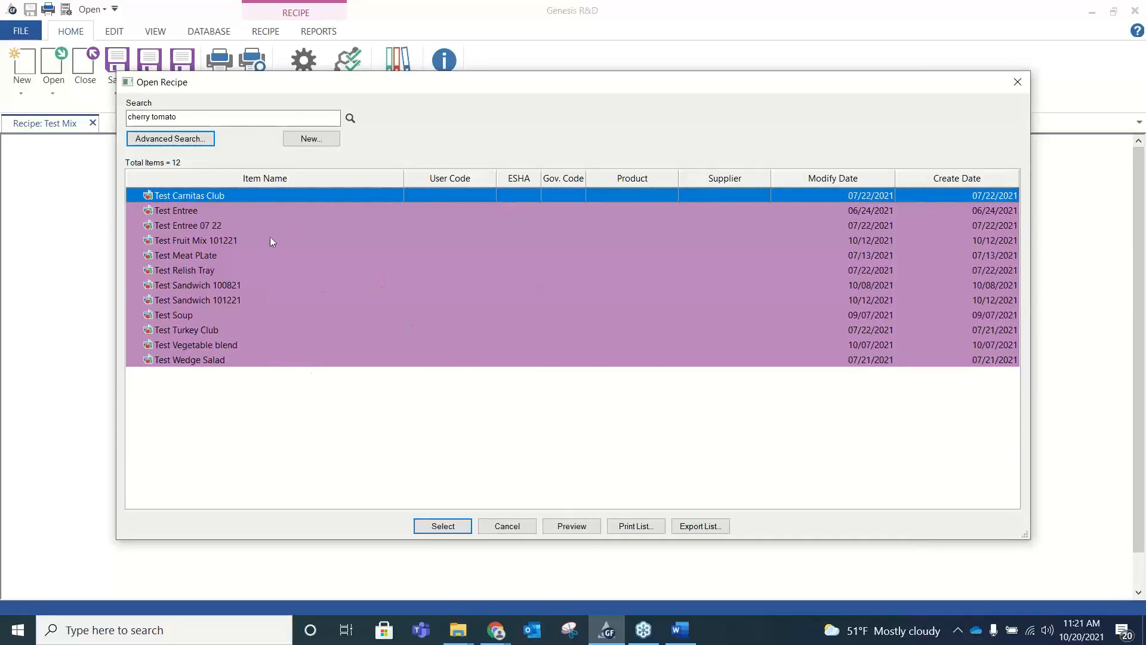
double_click(214, 254)
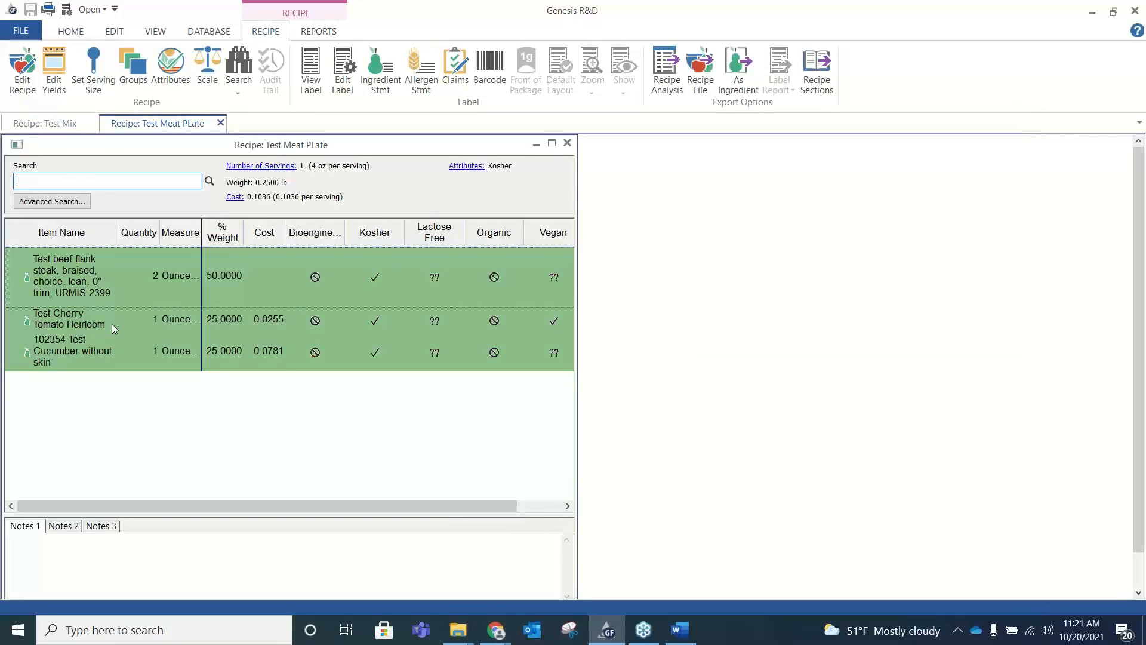
left_click(568, 142)
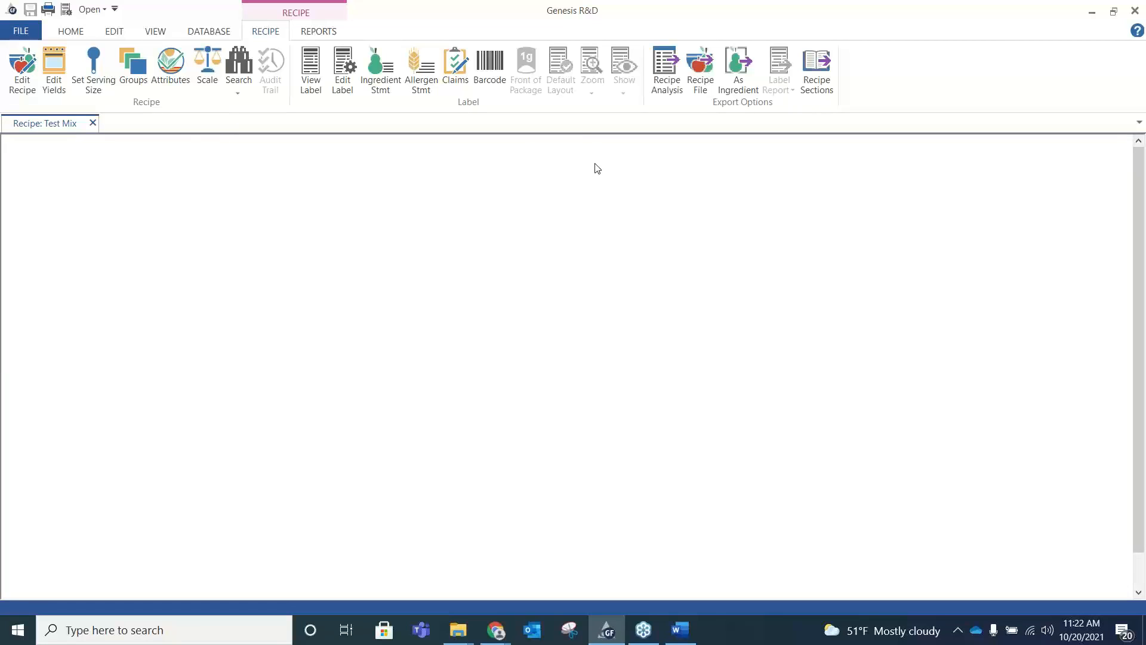
Start a database Search and Replace and choose Test Cherry Tomato Heirloom, found by searching "tomato", as the item to search for
left_click(204, 32)
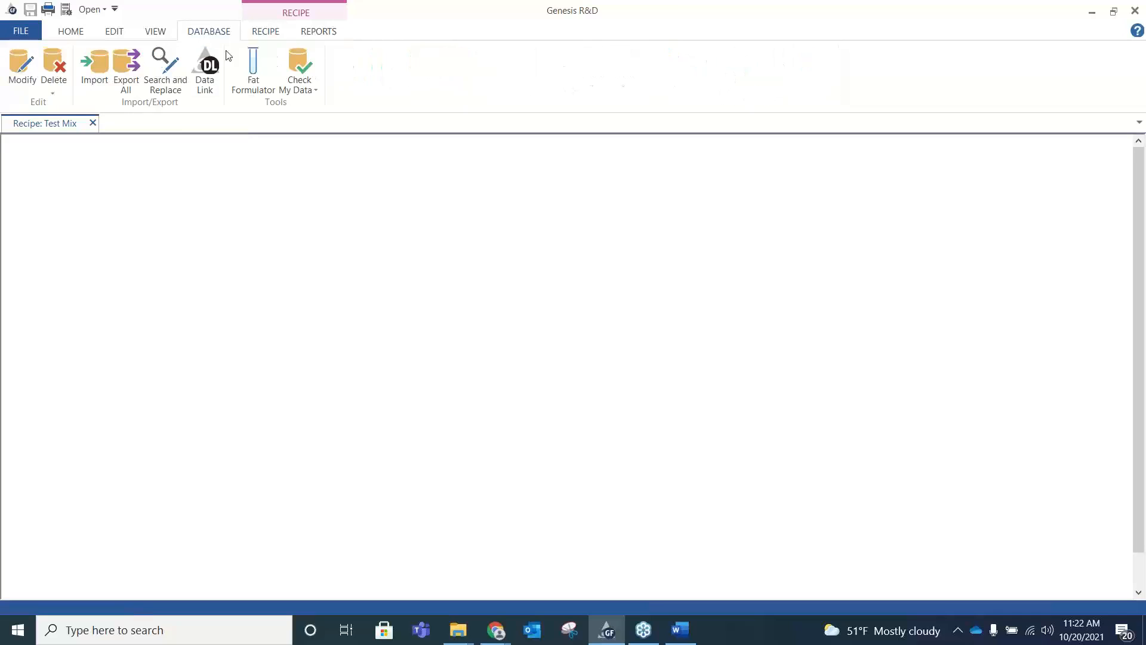
left_click(177, 88)
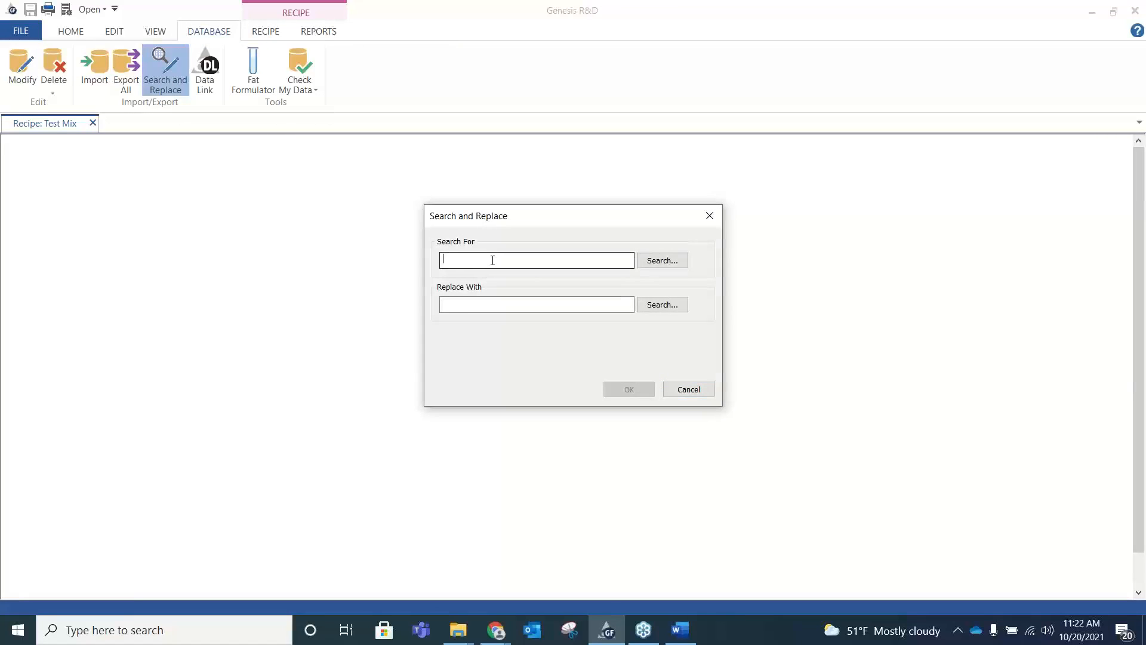
left_click(665, 262)
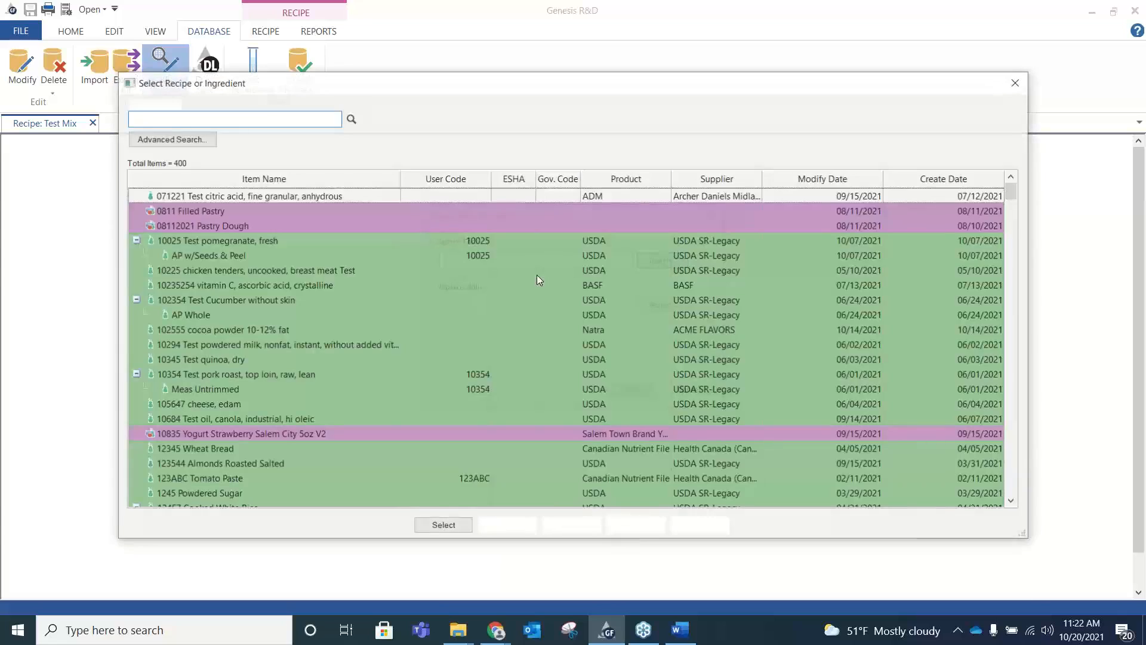
left_click(189, 121)
type("tomato")
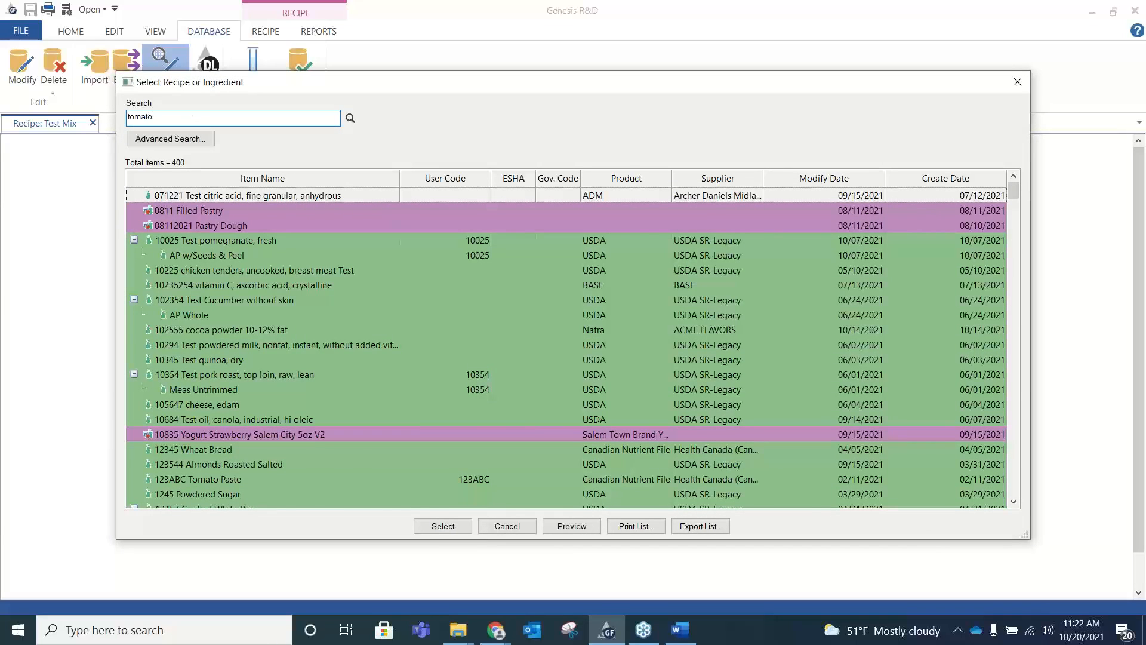
key("Return")
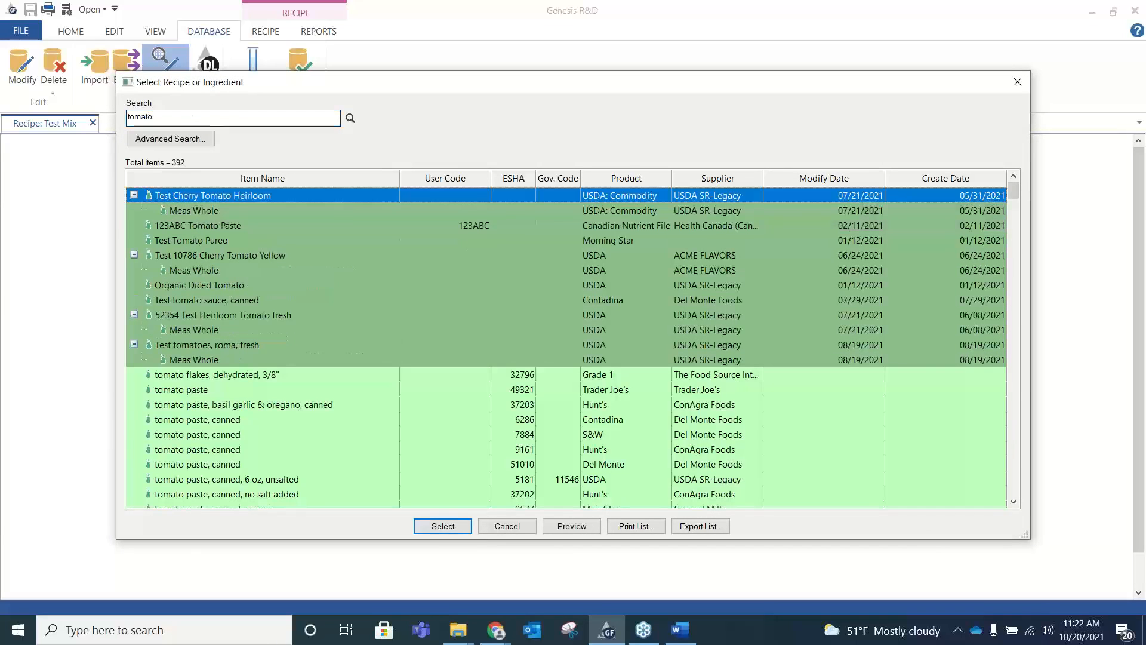
double_click(209, 195)
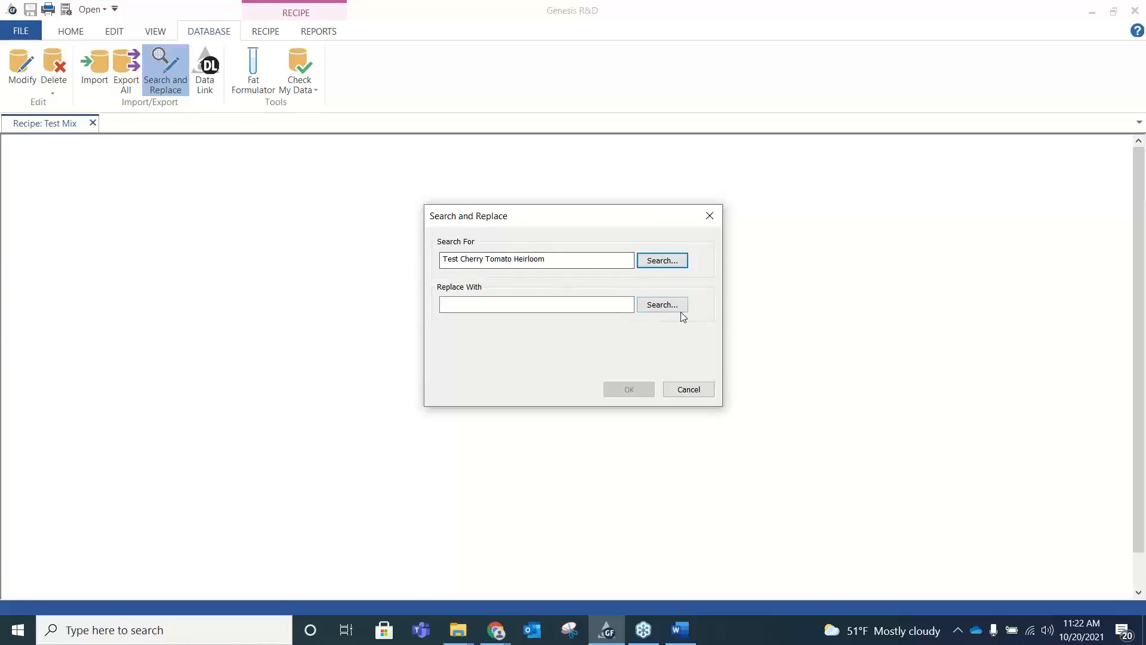
Search for "tomato" and choose 123ABC Tomato Paste as the replacement item
left_click(662, 306)
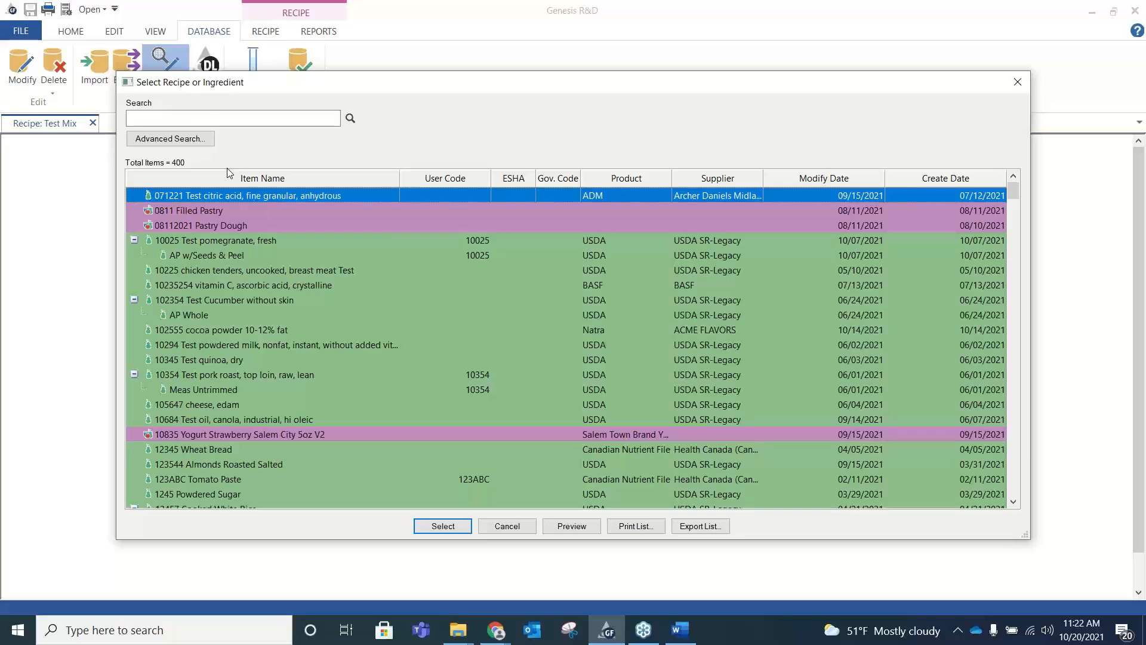
left_click(203, 118)
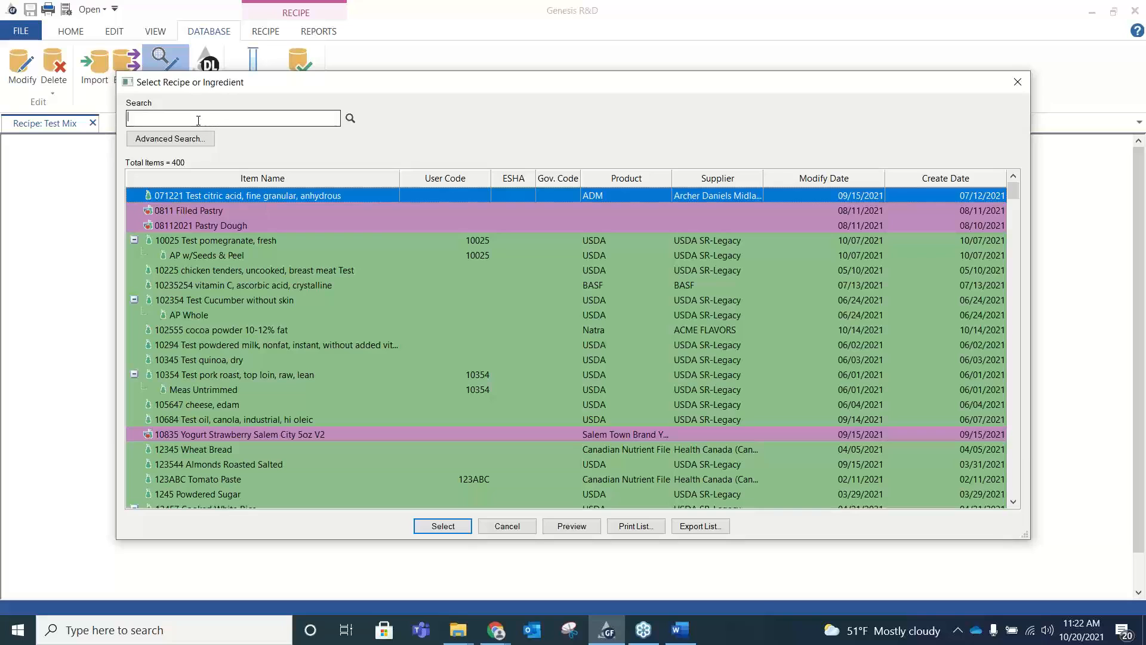
type("to")
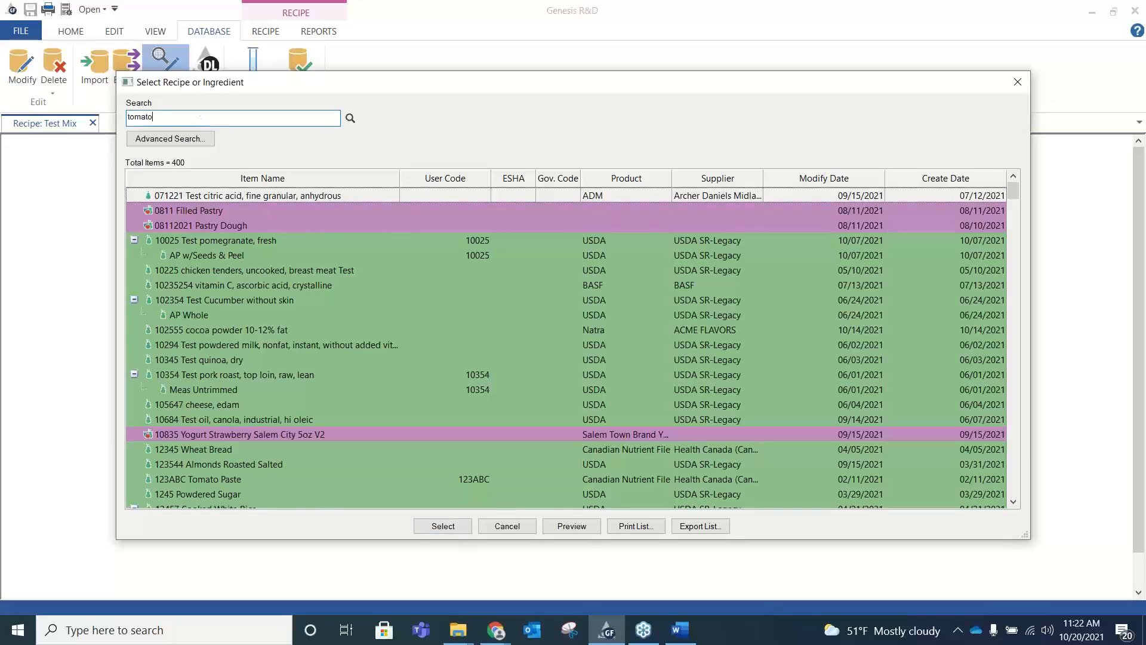
type("mato")
key("Return")
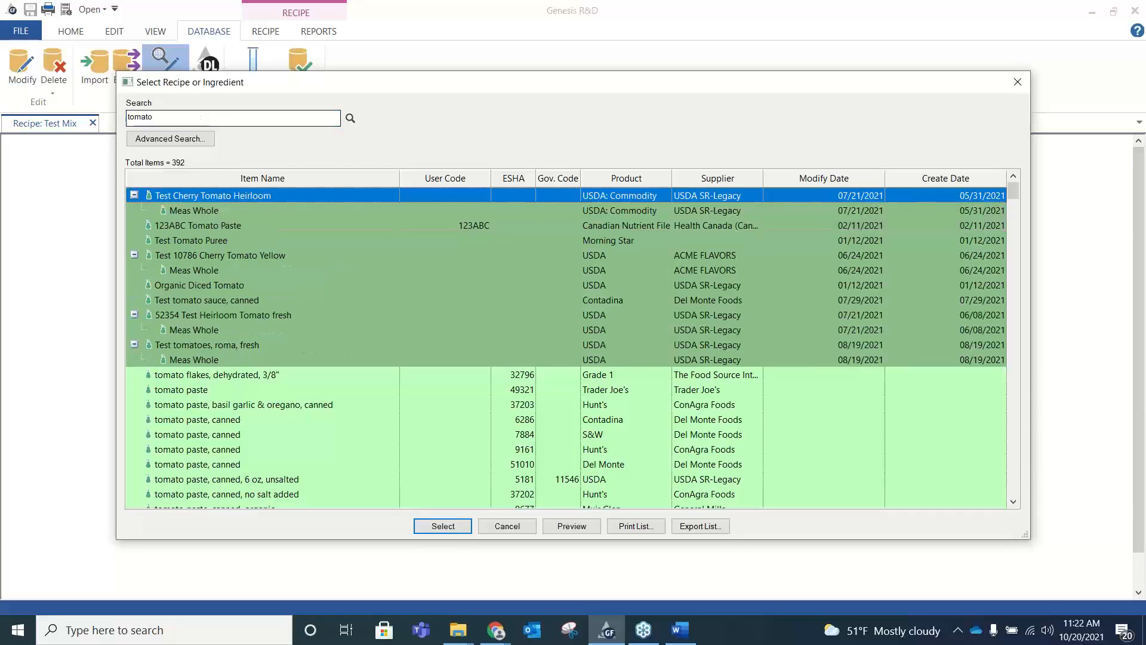
double_click(232, 225)
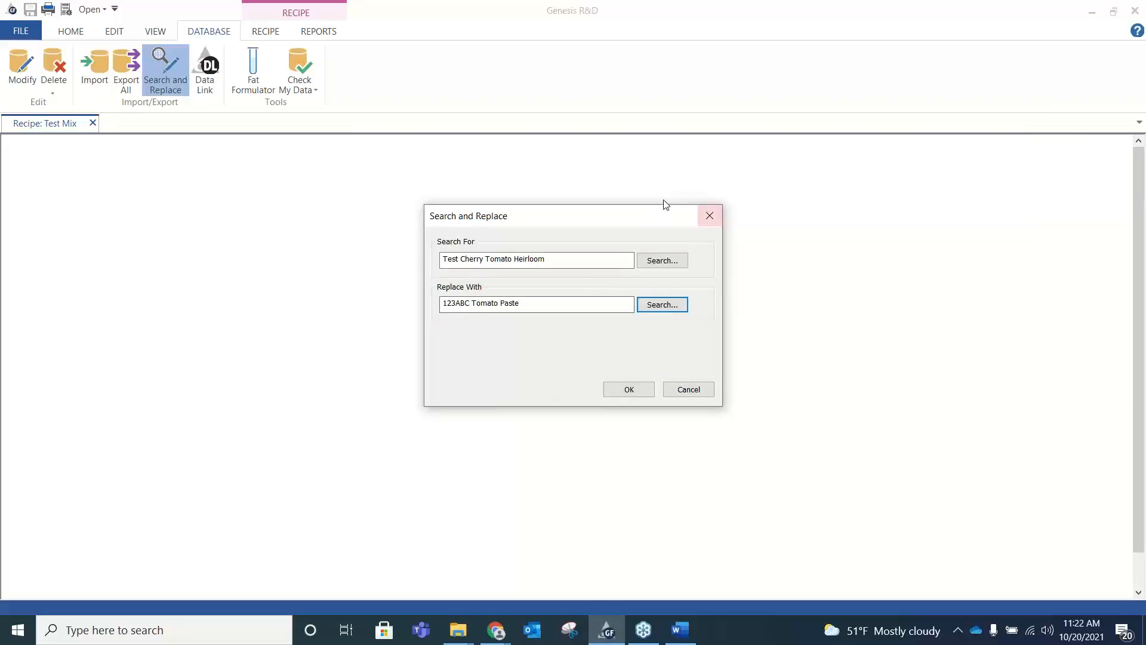
Submit the replacement for review, decline it at the confirmation, and close Search and Replace
left_click(642, 390)
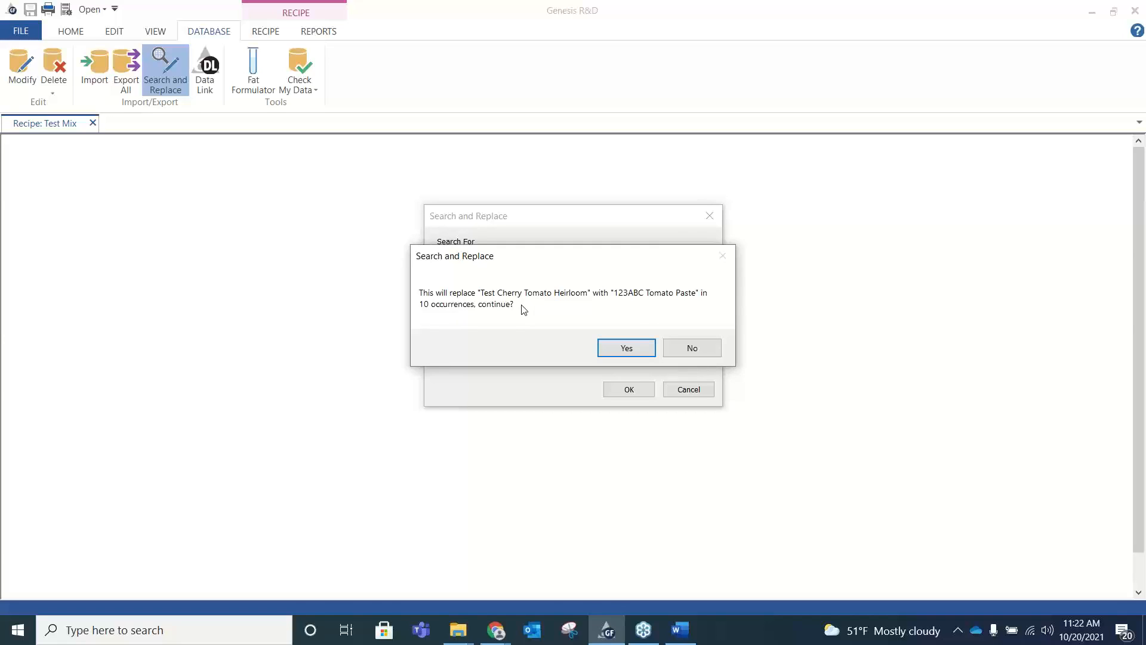
left_click(710, 349)
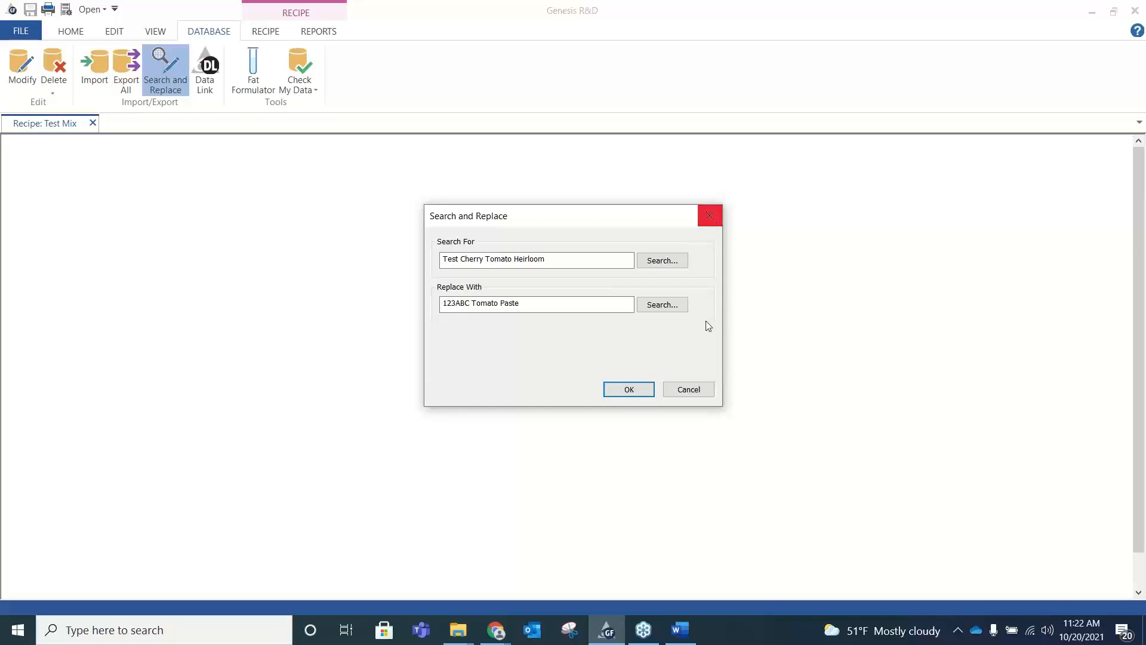
left_click(709, 215)
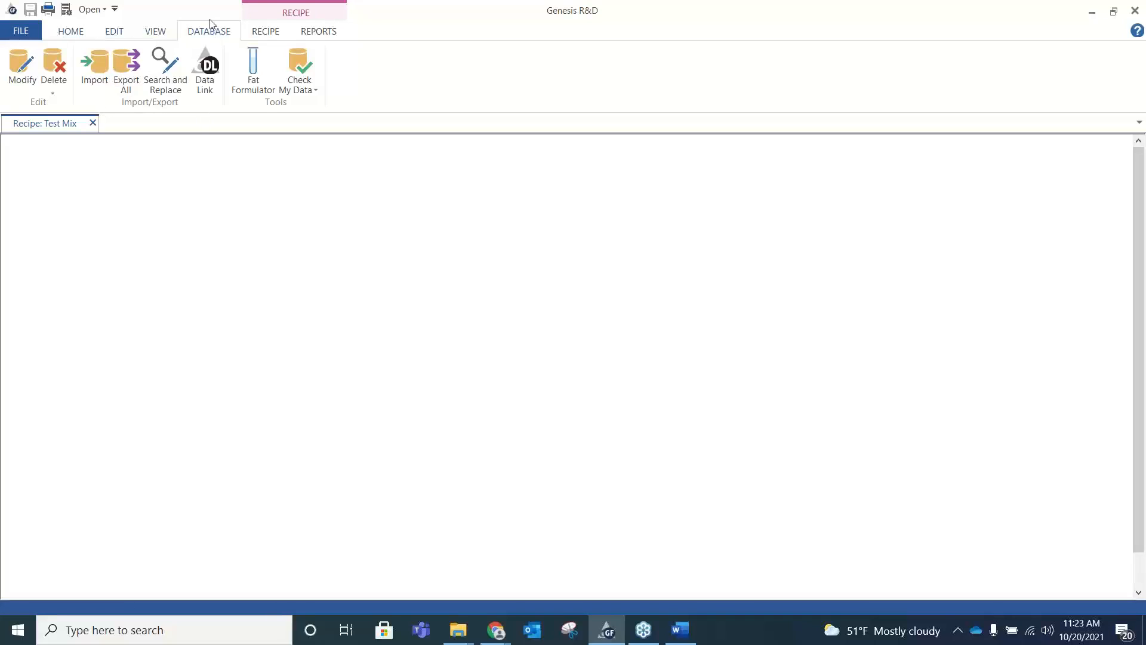
left_click(273, 32)
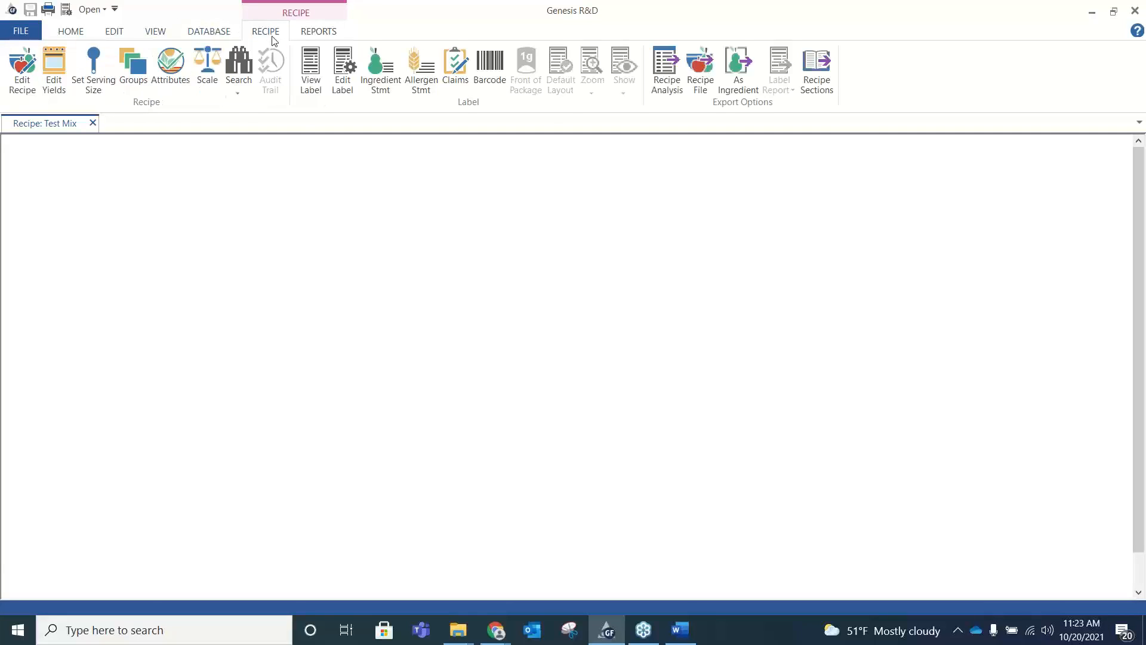
left_click(237, 88)
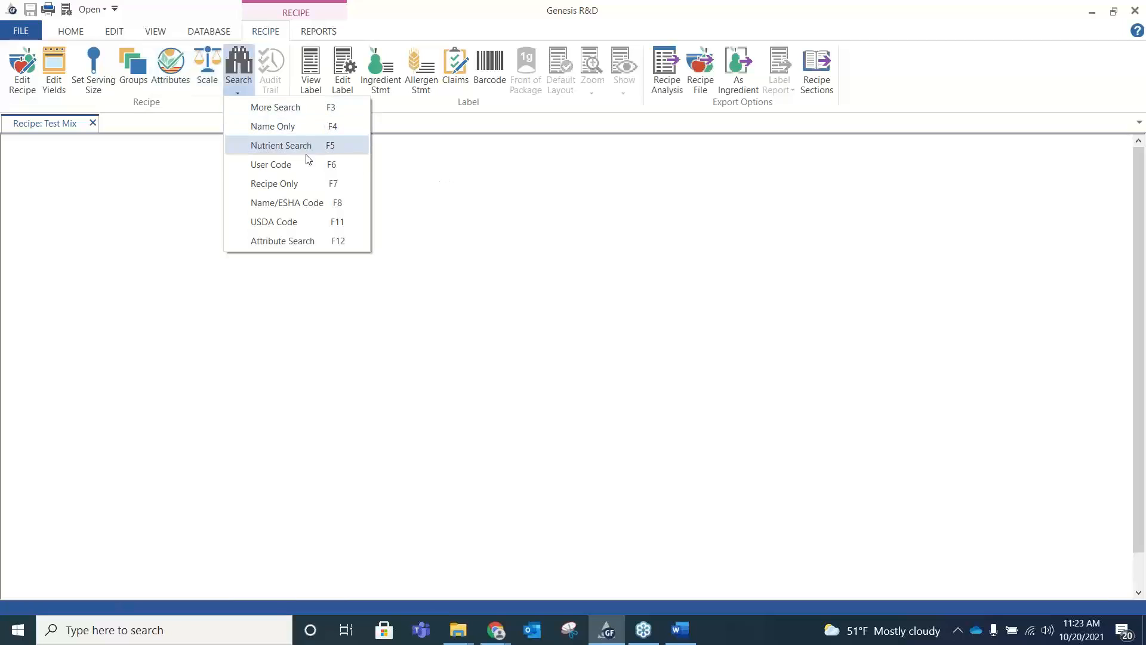
left_click(311, 127)
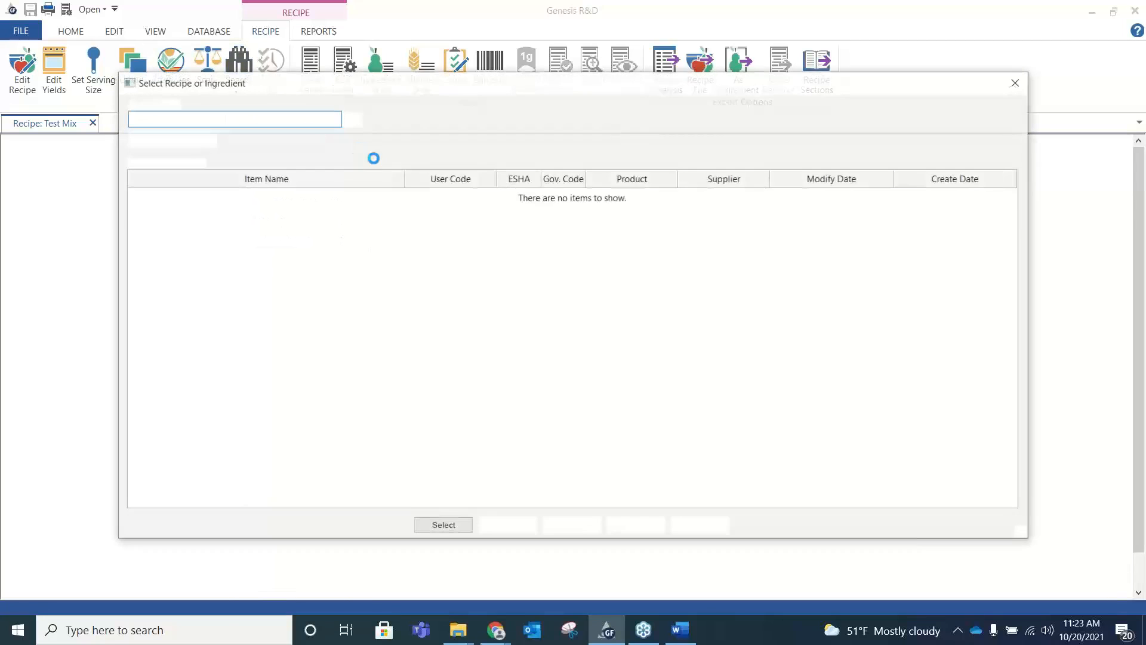
left_click(170, 139)
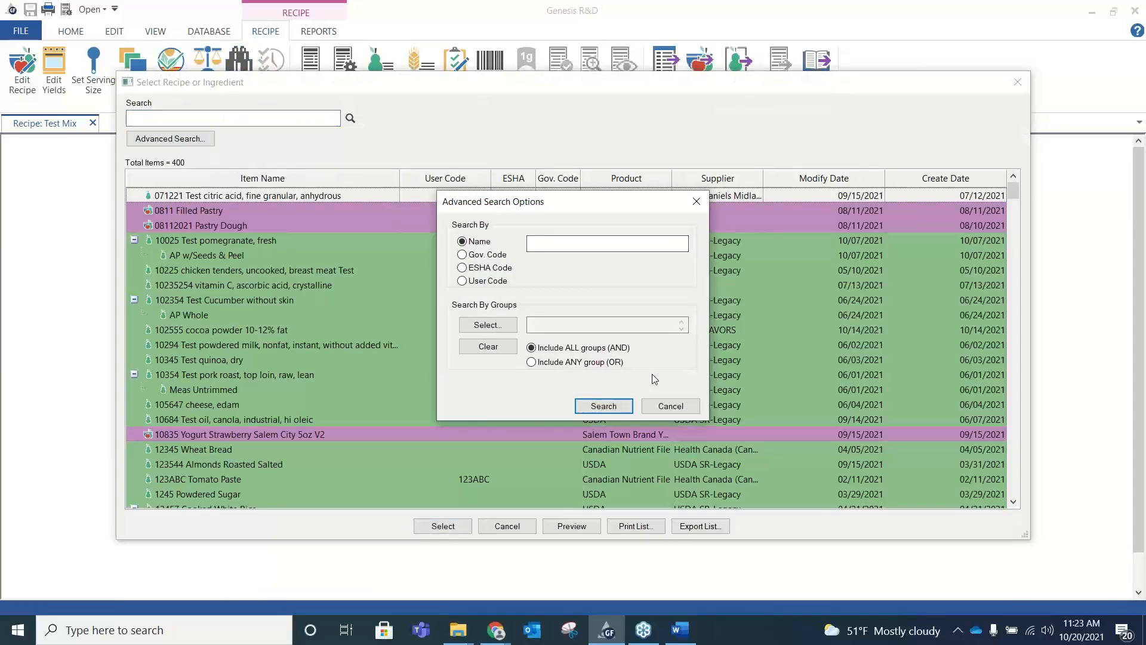
left_click(498, 330)
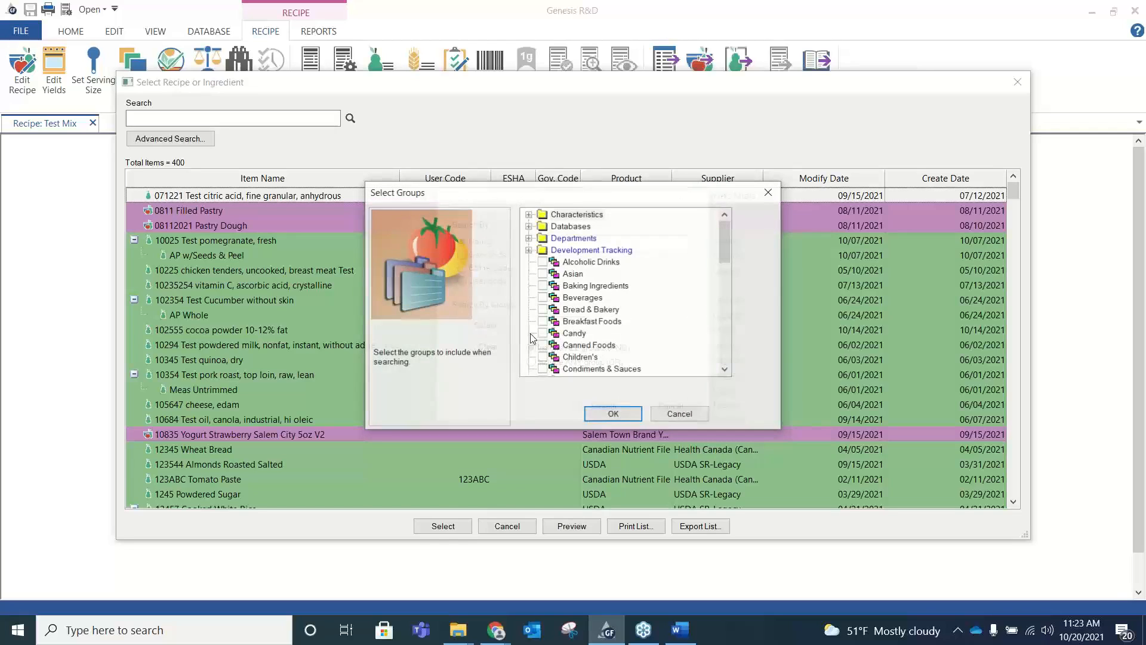
left_click(543, 286)
scroll(657, 314, "down", 1)
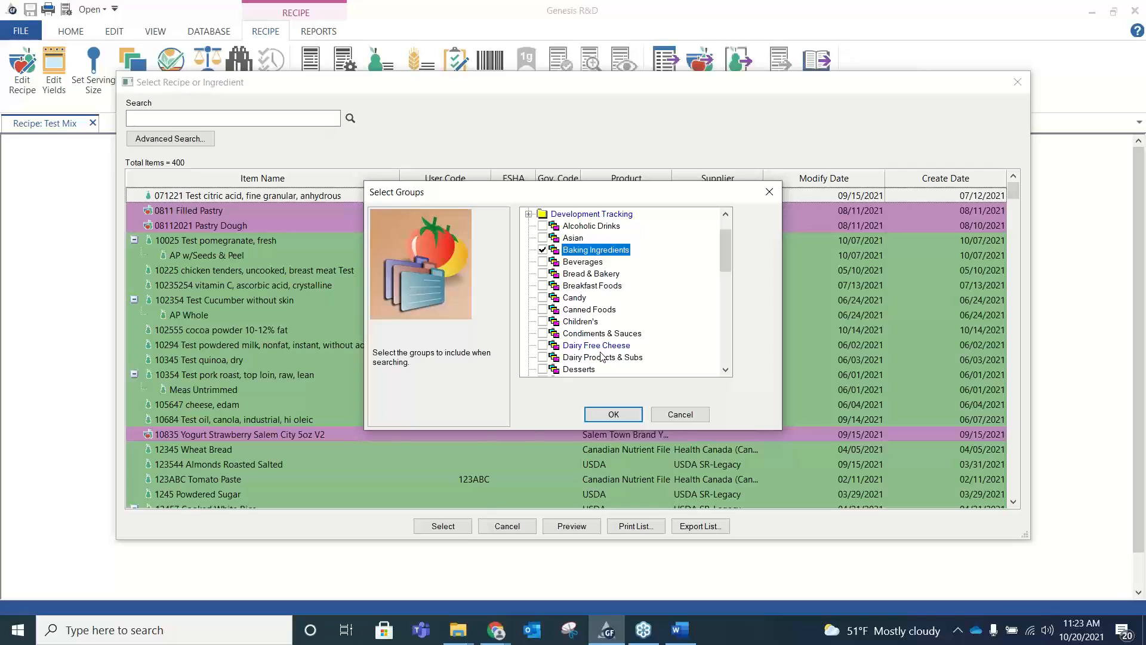
left_click(769, 192)
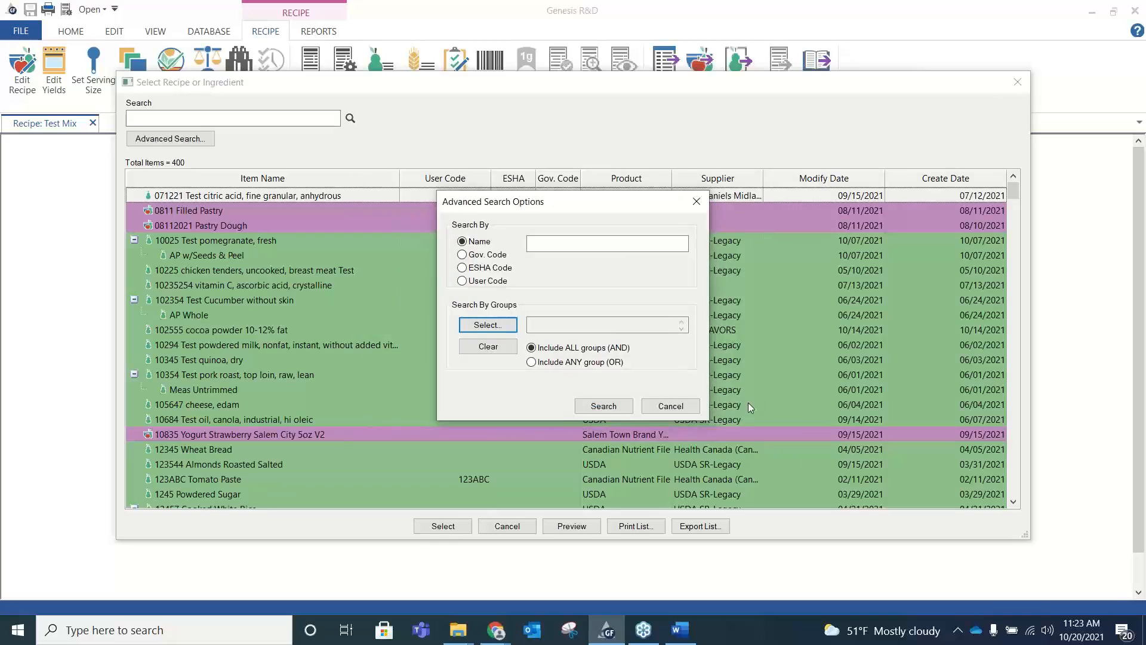
left_click(671, 406)
left_click(1018, 82)
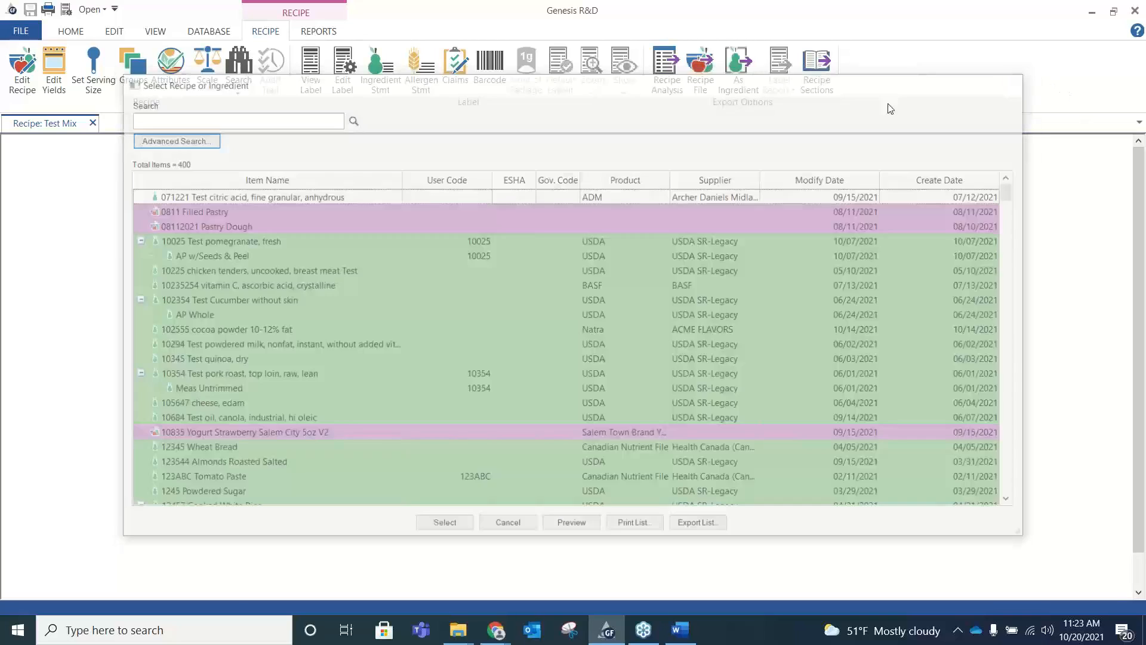
Set up an advanced search for existing ingredients, limited to the Baking Ingredients and Dry Mixes groups
left_click(60, 27)
left_click(48, 95)
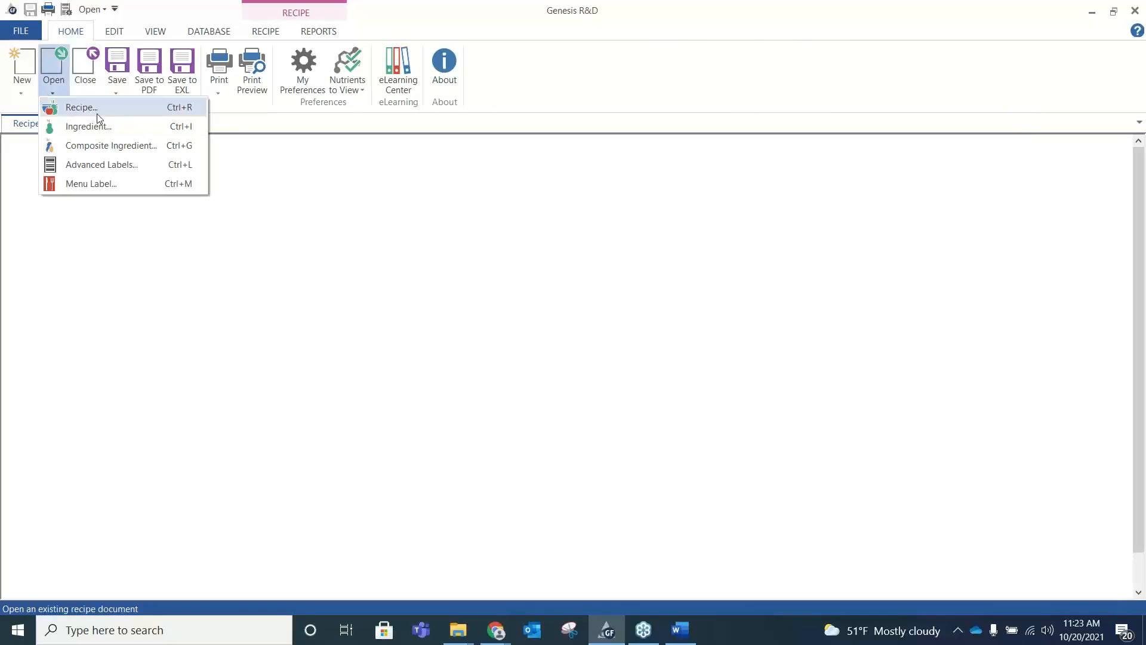
left_click(105, 132)
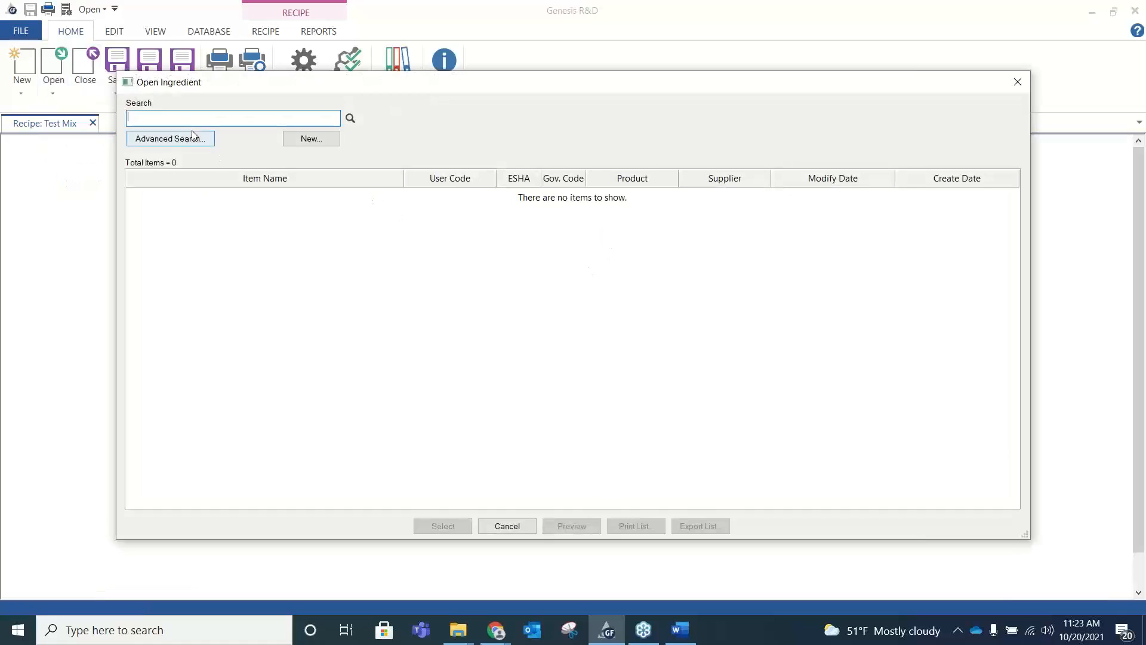
left_click(170, 138)
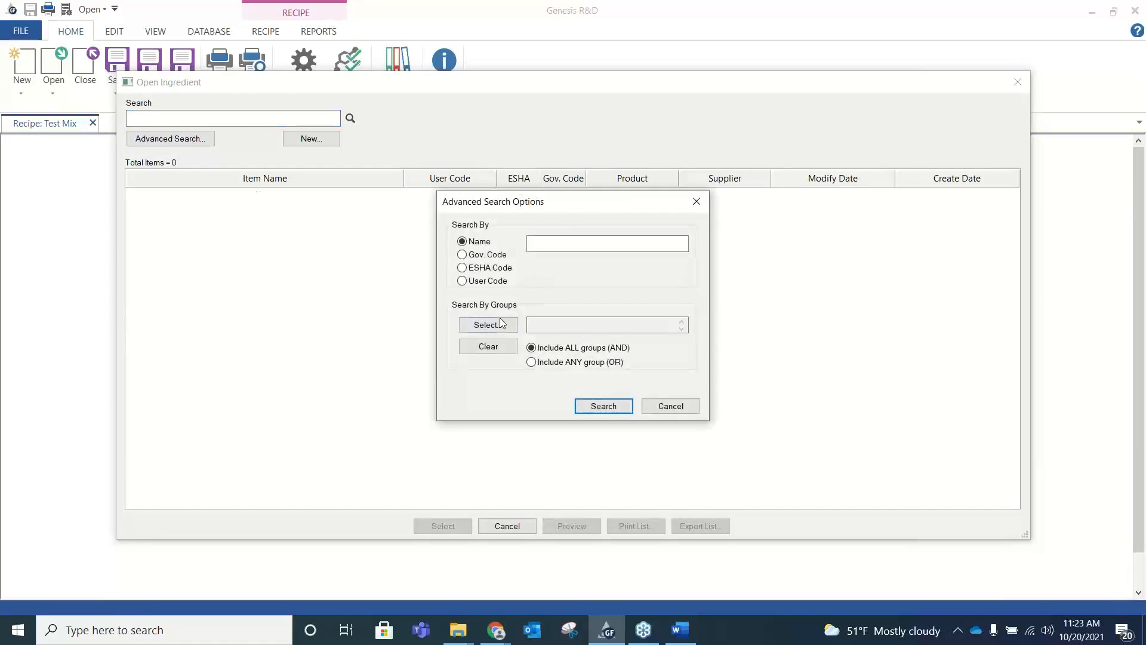
left_click(489, 325)
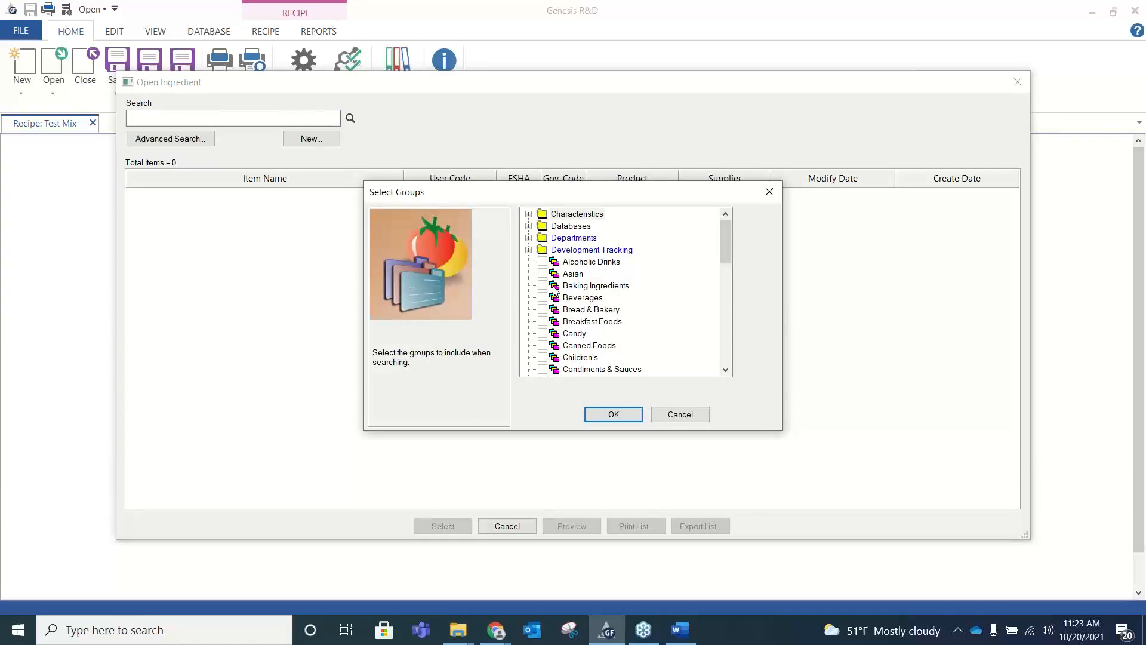
left_click(543, 286)
scroll(622, 335, "down", 2)
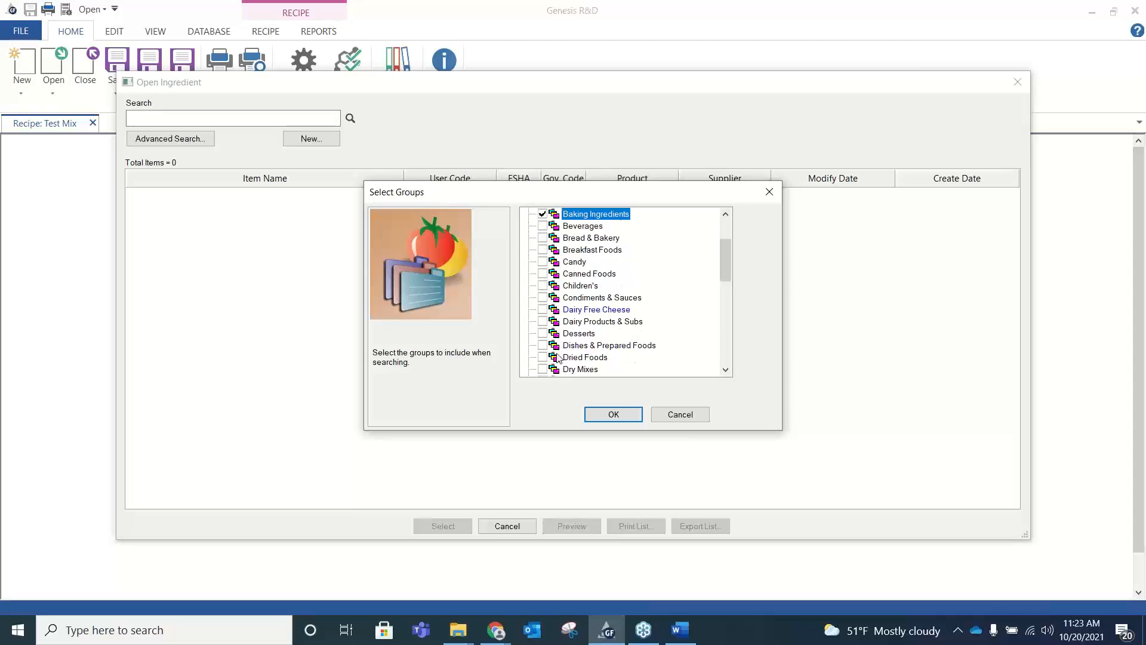
left_click(544, 370)
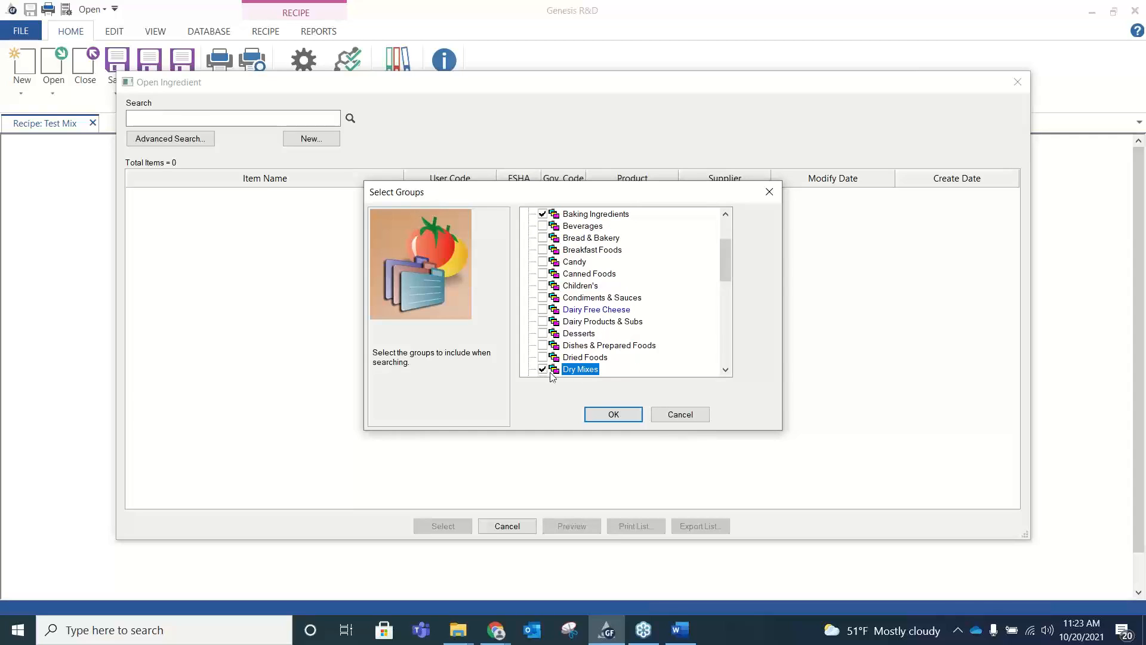
left_click(625, 413)
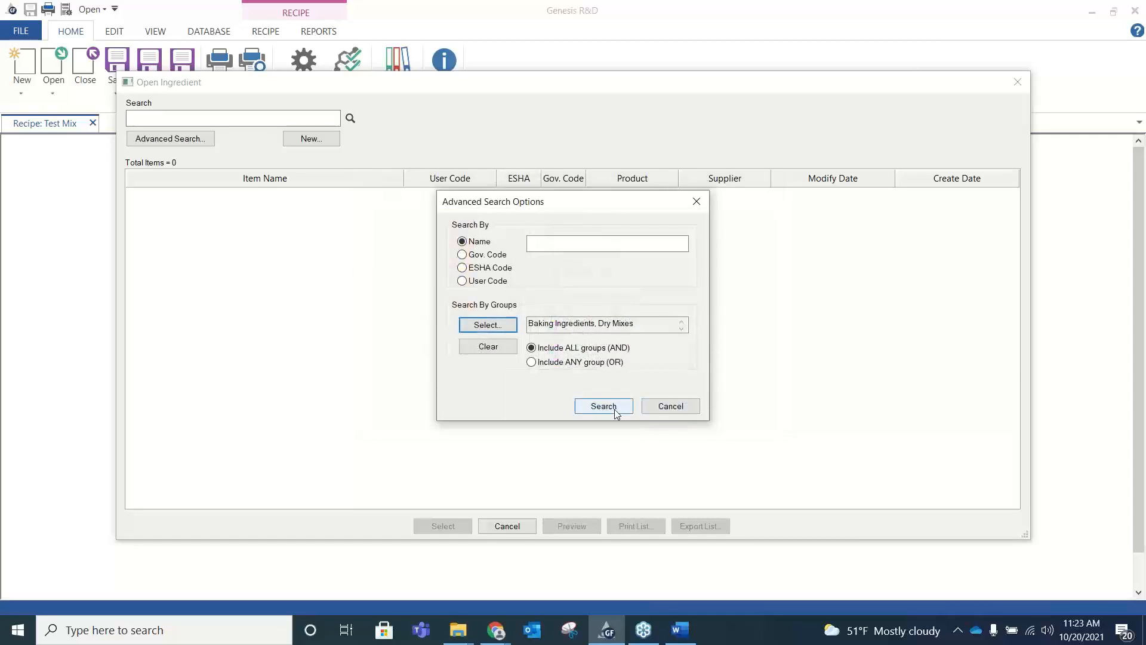
Run the group search with all groups required and look through the names, products and suppliers of the listed ingredients
left_click(615, 412)
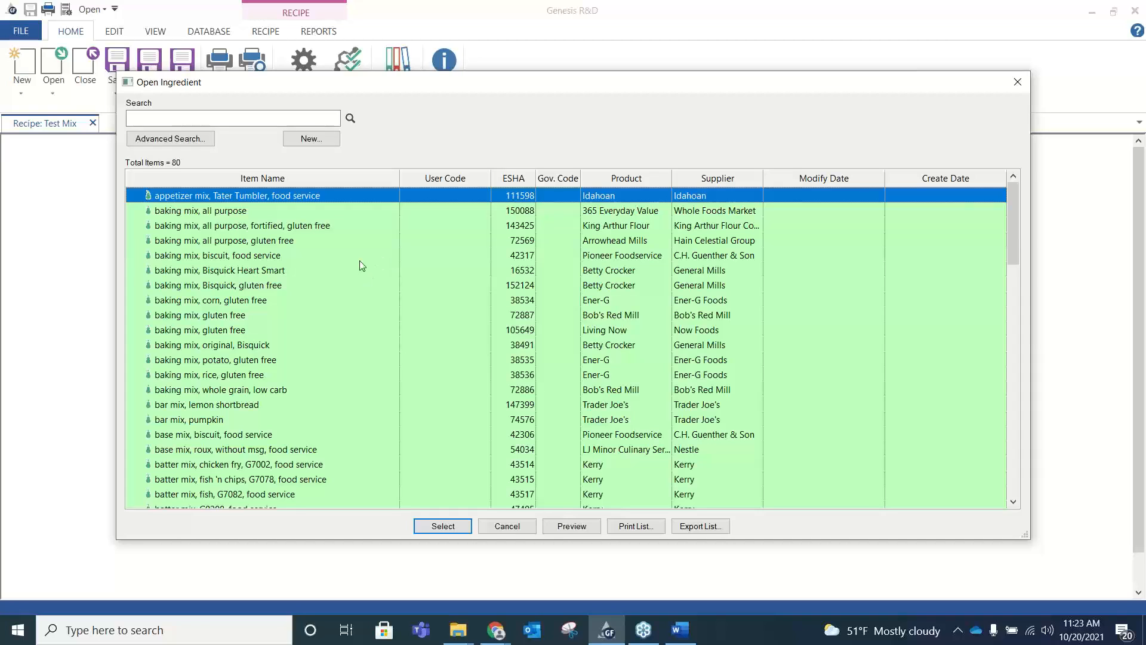
scroll(323, 265, "down", 3)
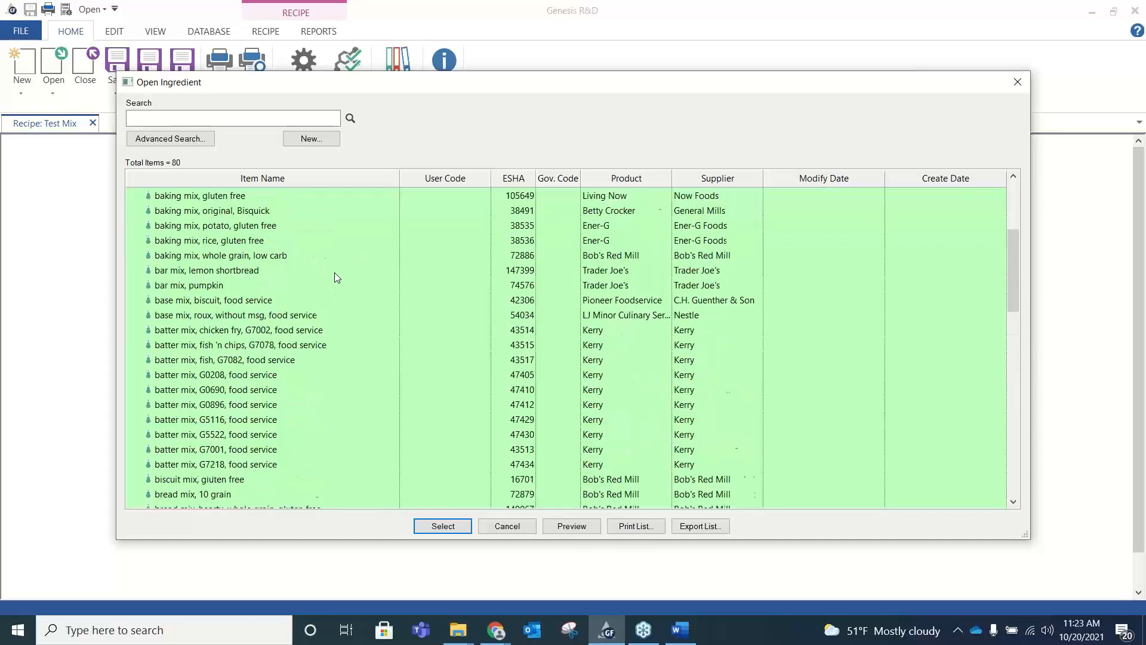
scroll(336, 274, "down", 7)
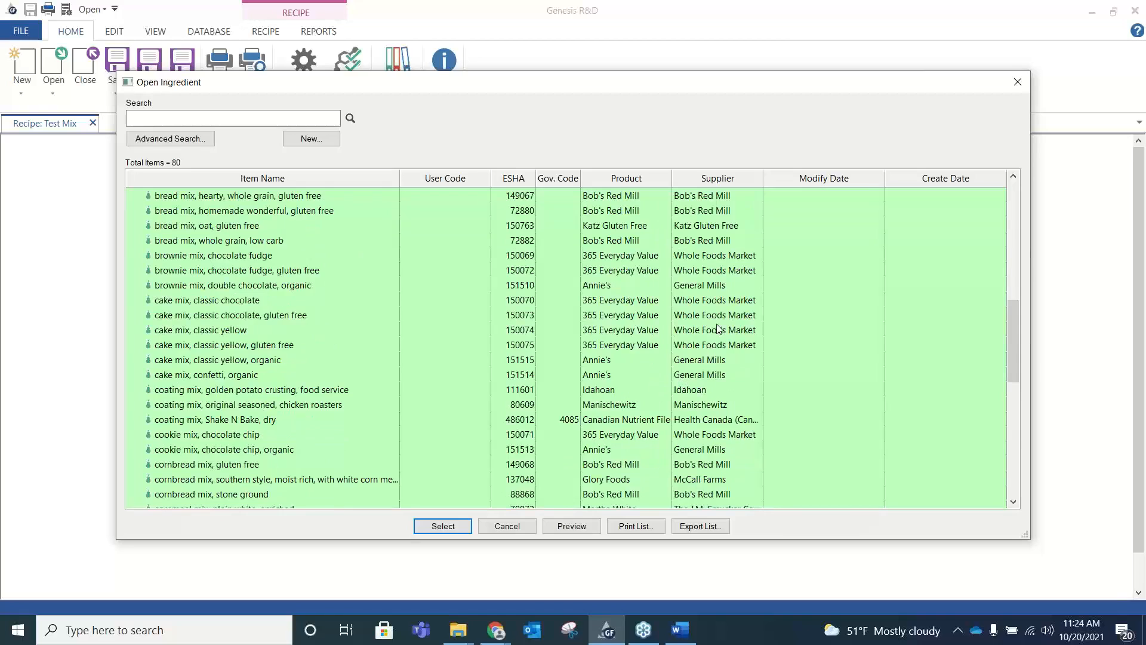
scroll(718, 329, "down", 4)
scroll(718, 329, "up", 10)
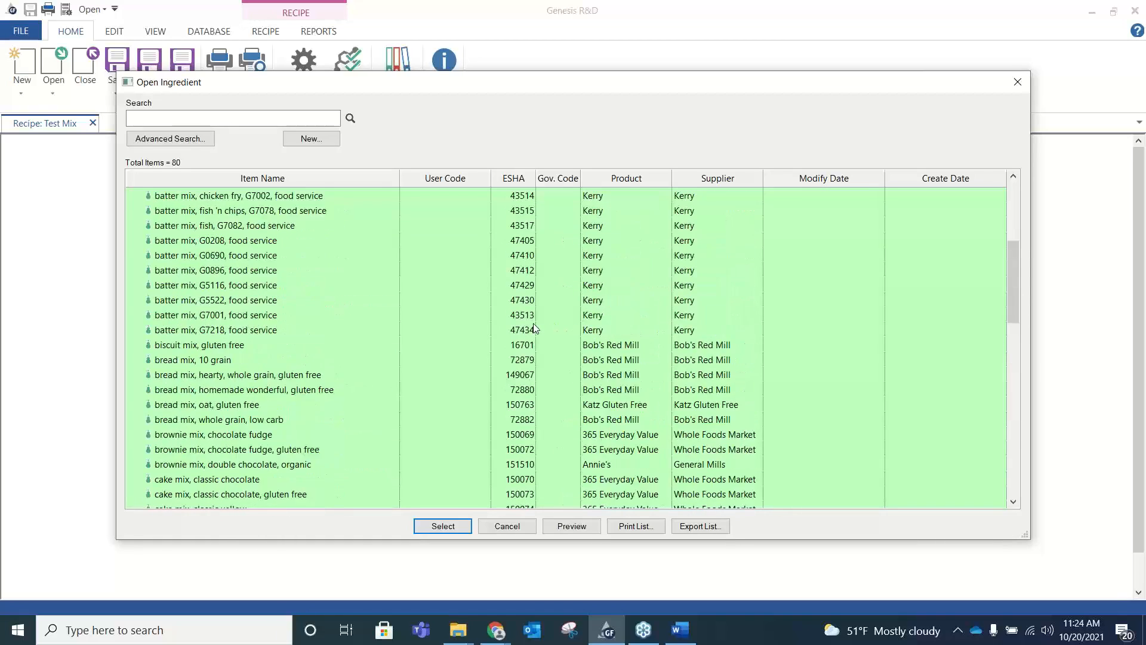
Add the Bread & Bakery group to the advanced search's existing groups and rerun the ingredient search with all groups required
left_click(192, 139)
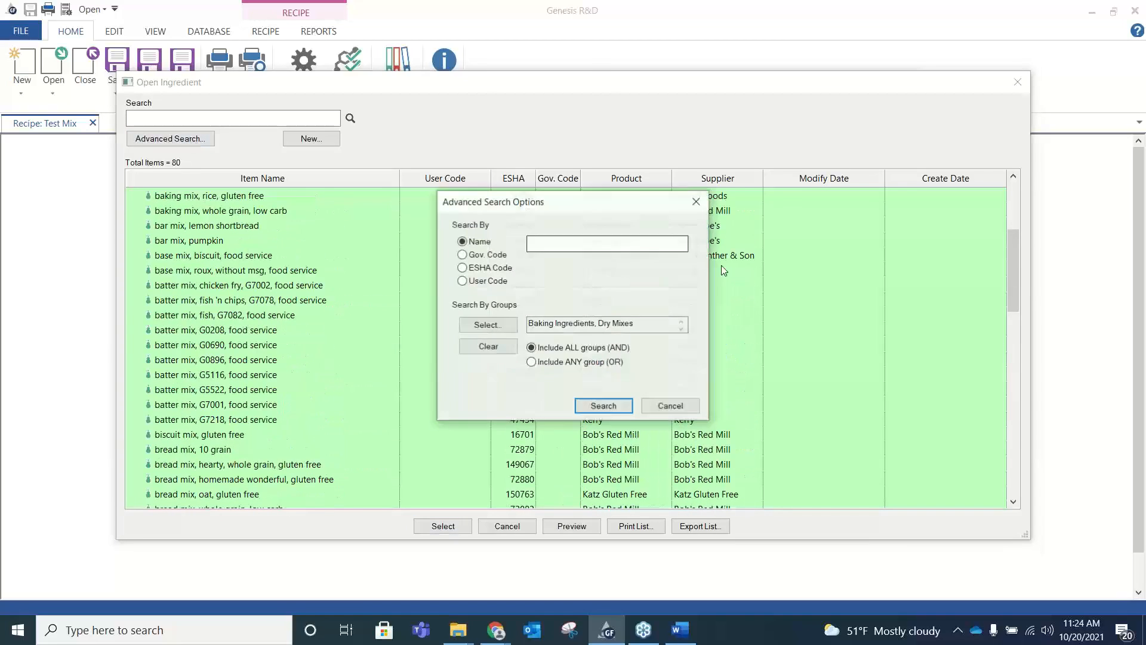
left_click(506, 326)
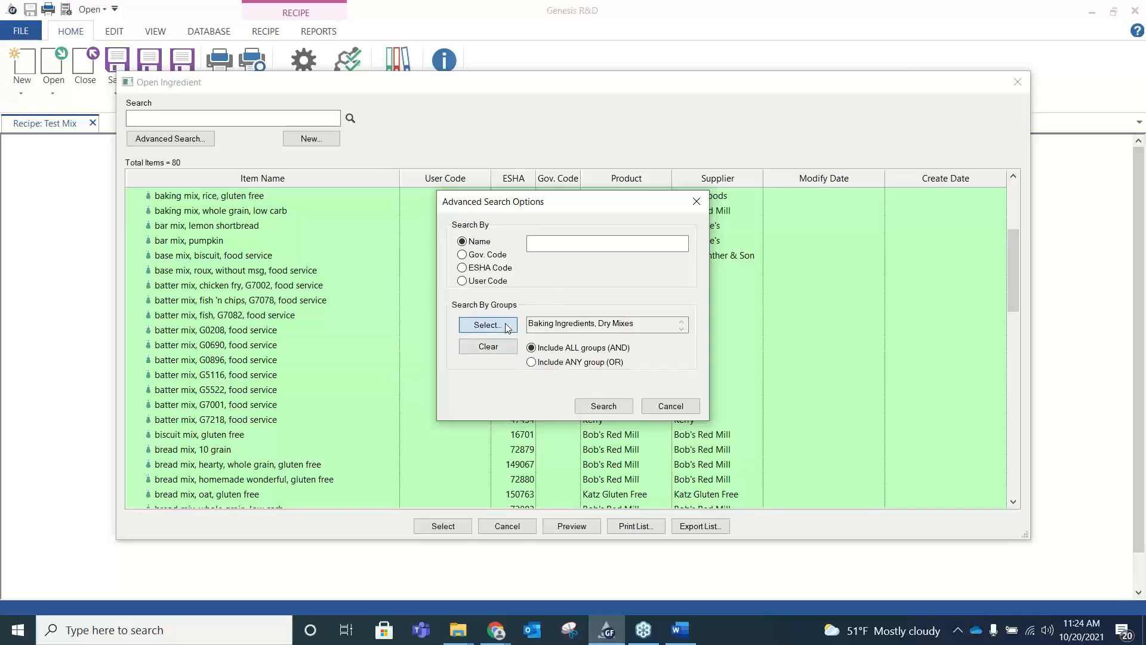
scroll(692, 291, "down", 1)
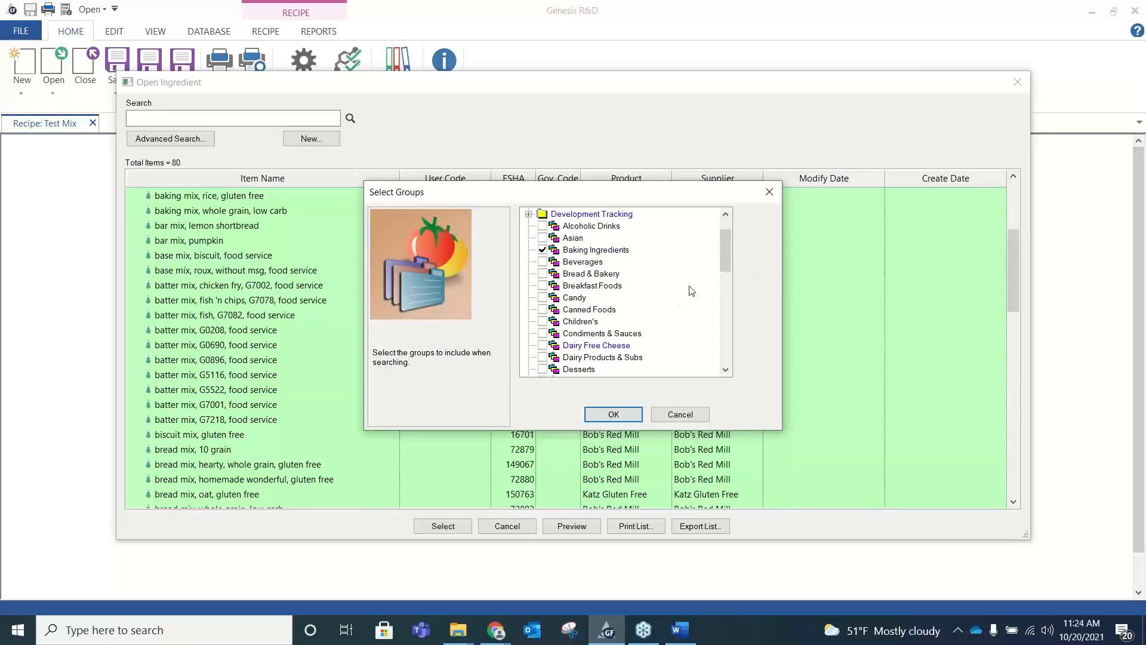
left_click(543, 277)
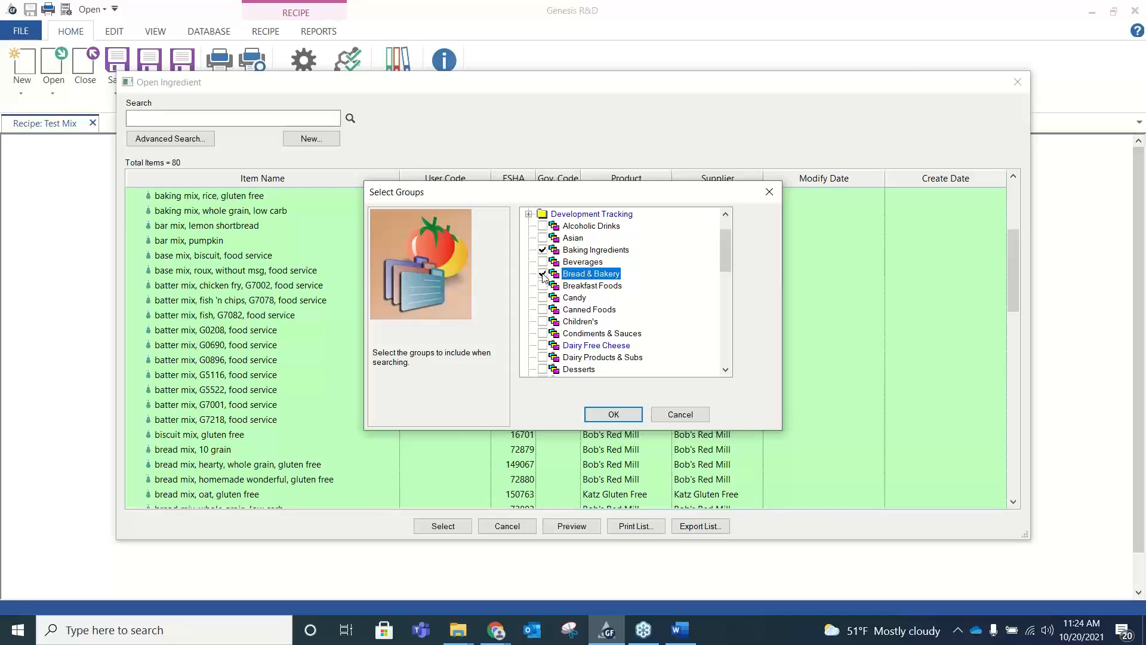
left_click(612, 415)
left_click(615, 408)
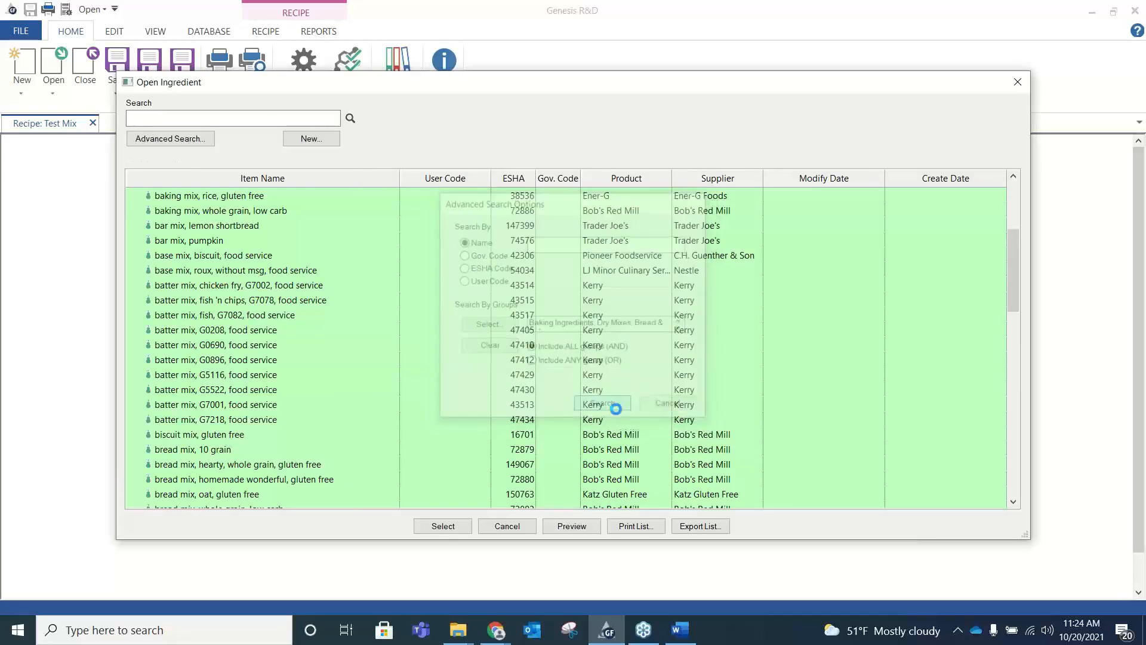
Look through the names, products and suppliers in the narrowed ingredient list, and close the Open Ingredient window without selecting anything
scroll(487, 268, "down", 2)
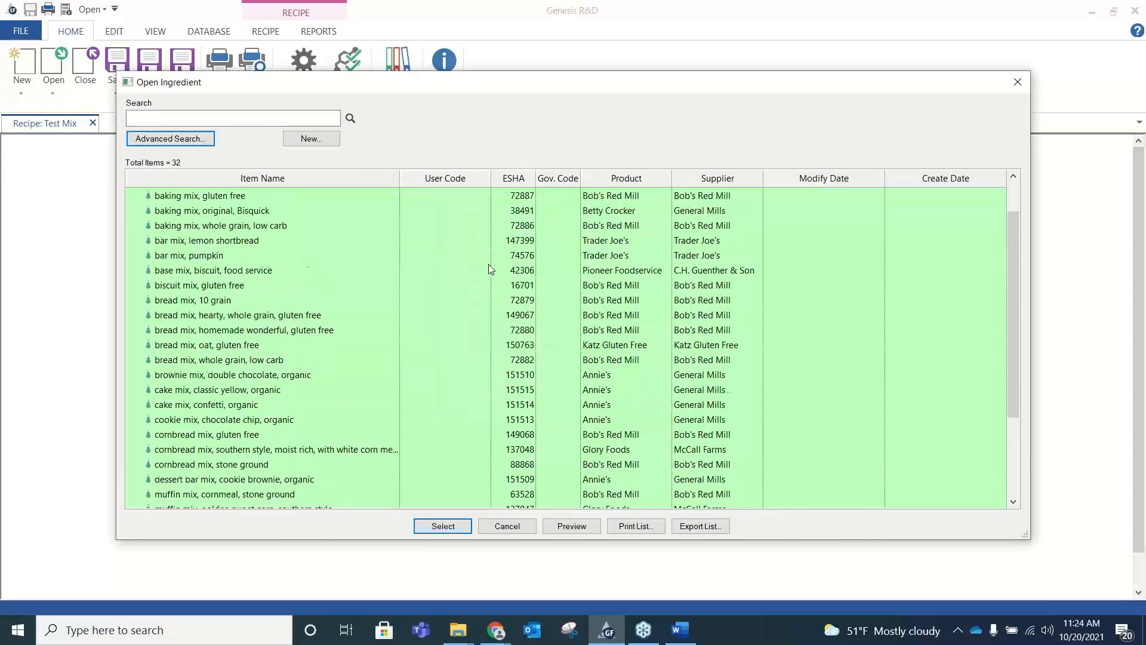
scroll(488, 269, "up", 2)
scroll(575, 250, "down", 4)
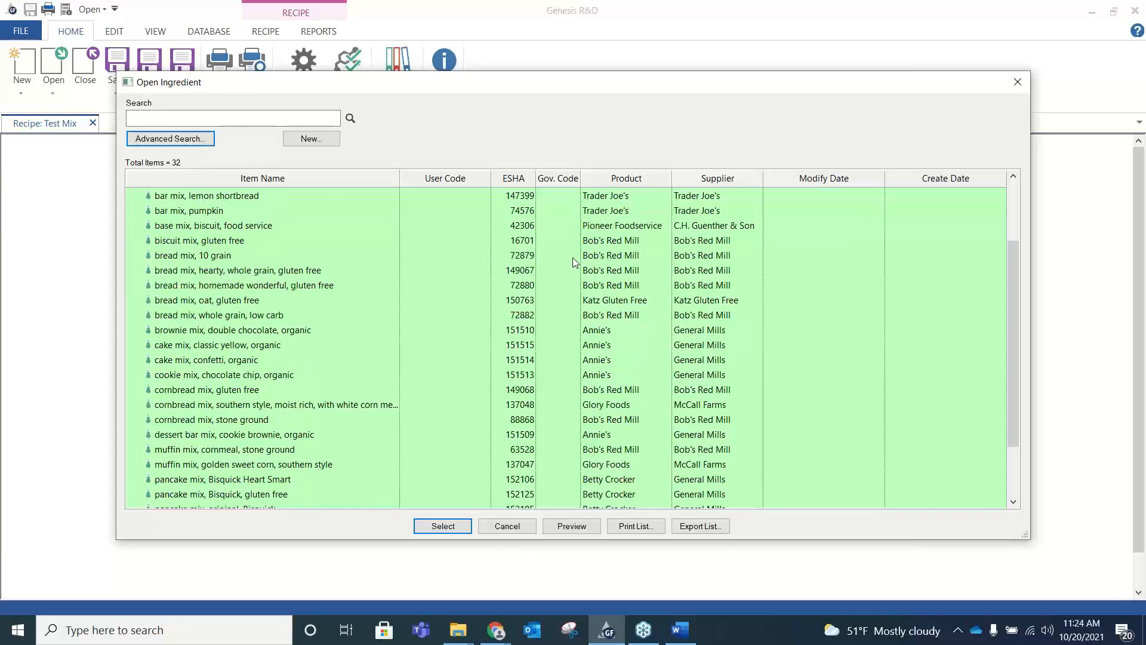
scroll(573, 257, "up", 3)
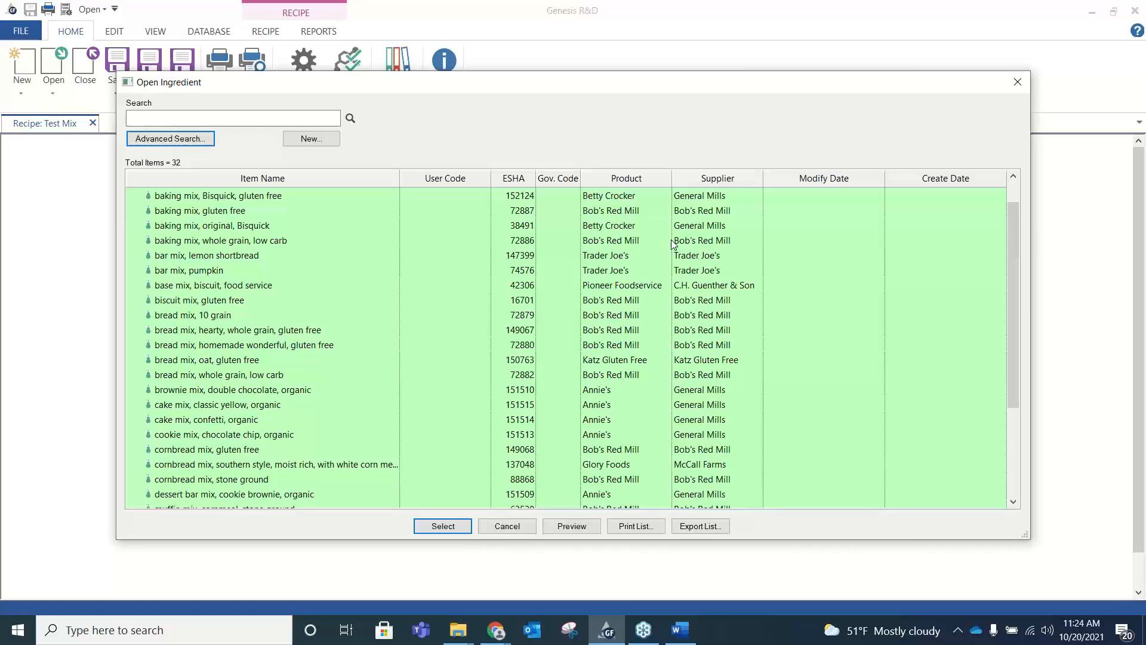
left_click(1018, 82)
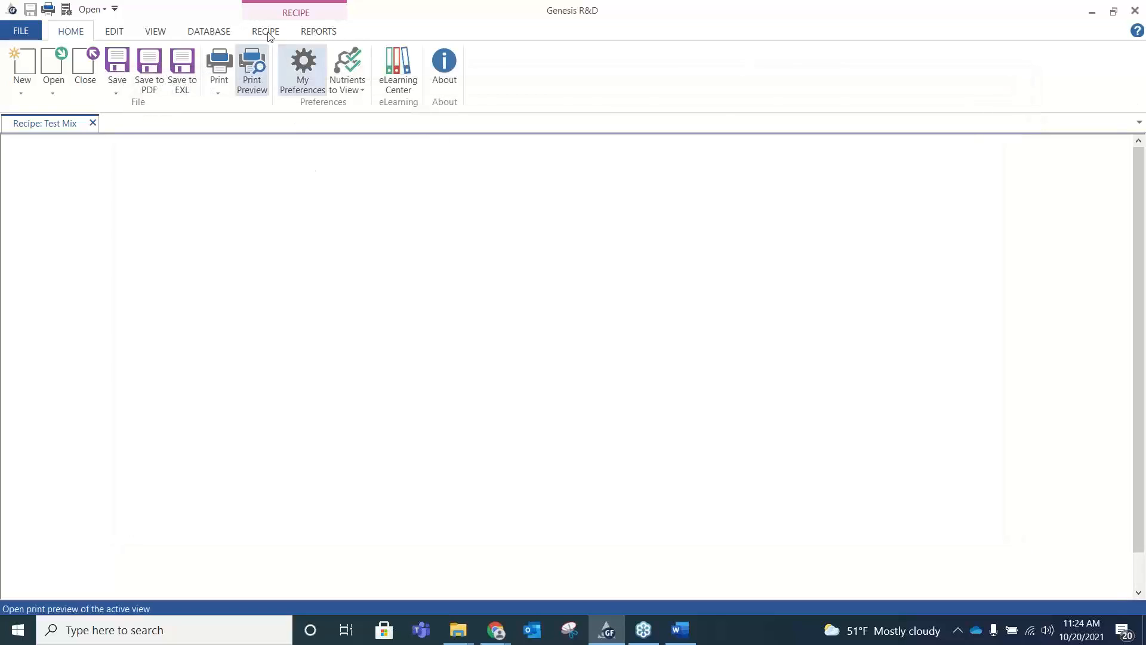
Display the search types available for the Test Mix recipe
left_click(265, 33)
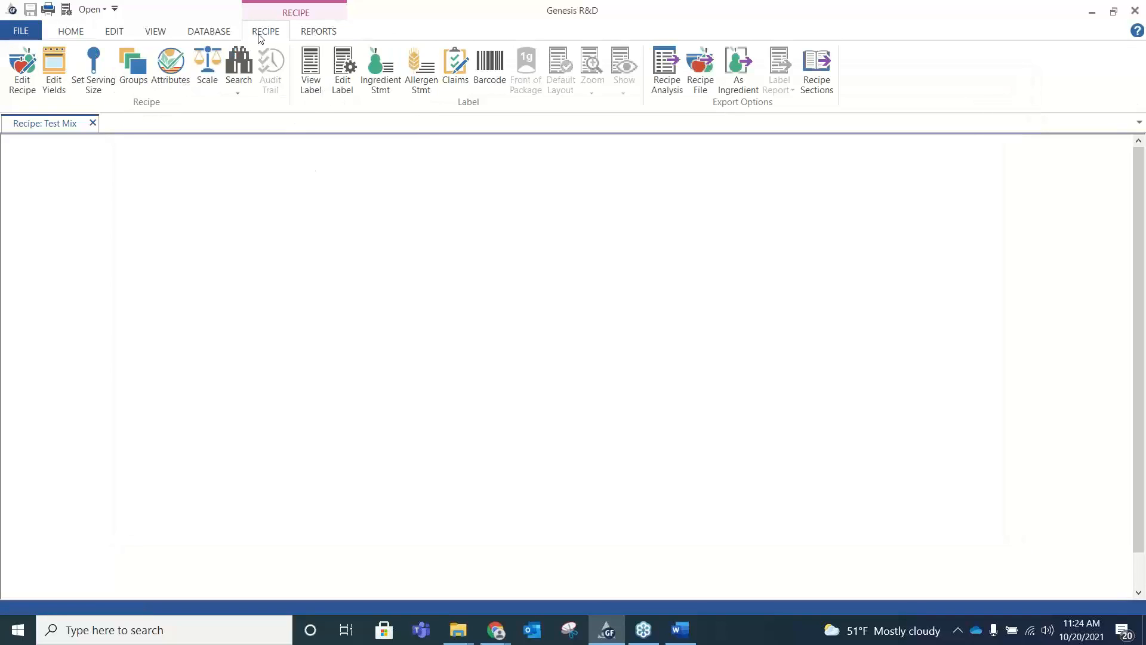
left_click(239, 88)
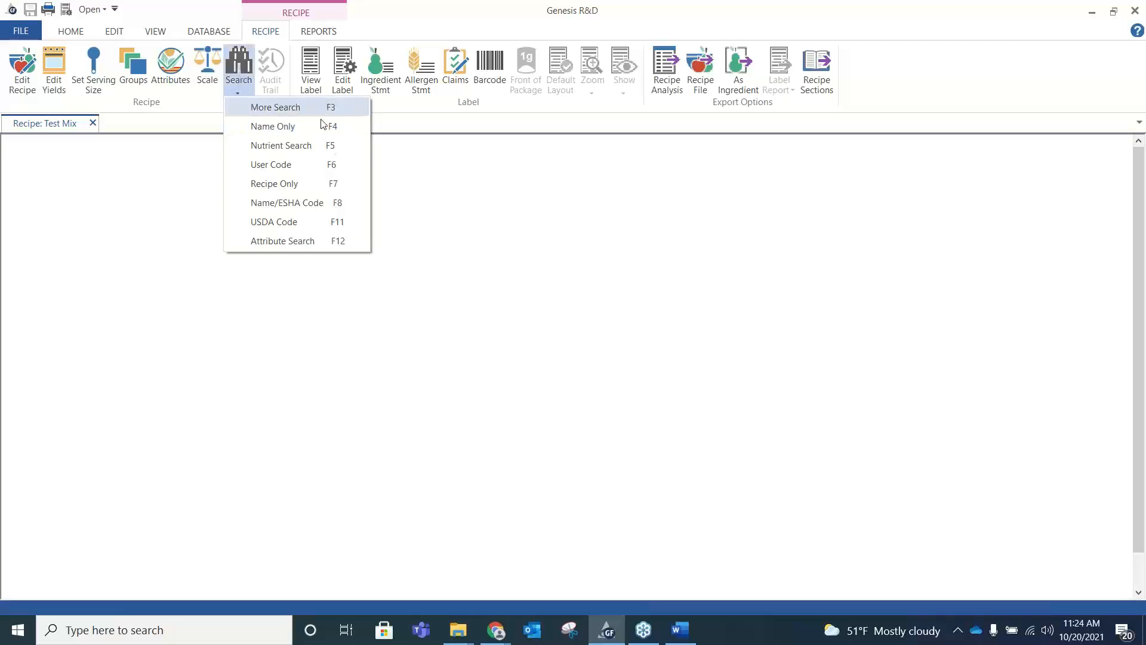